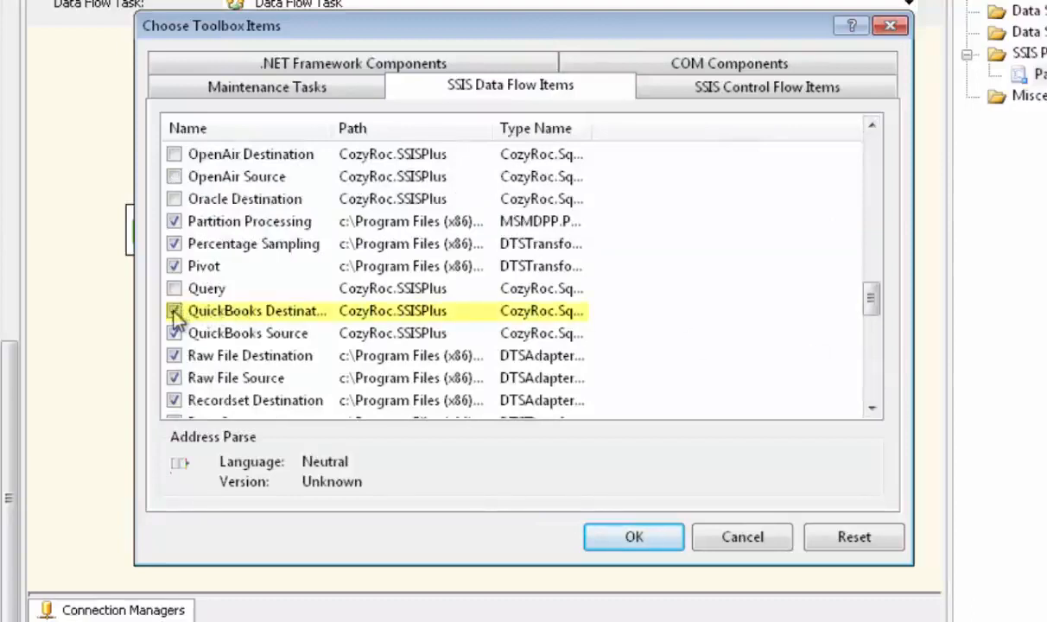
- Accept the chosen SSIS data flow toolbox items, including QuickBooks Source and QuickBooks Destination
{"action": "left_click", "coordinate": [632, 537]}
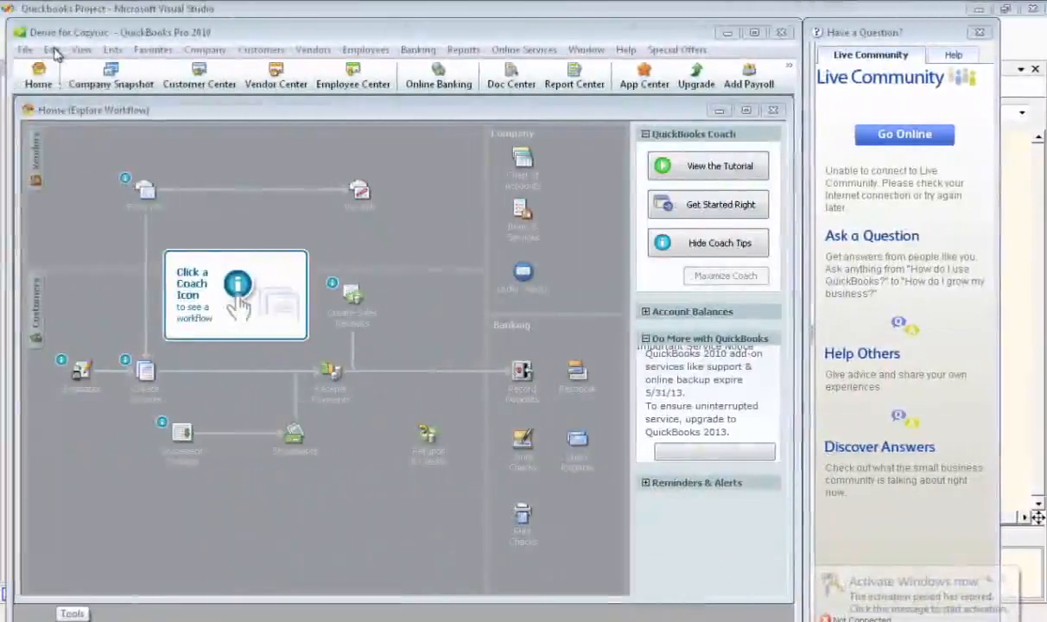
- In QuickBooks Pro, review the company preferences for Integrated Applications to check application access to the company file, and accept them
{"action": "left_click", "coordinate": [52, 51]}
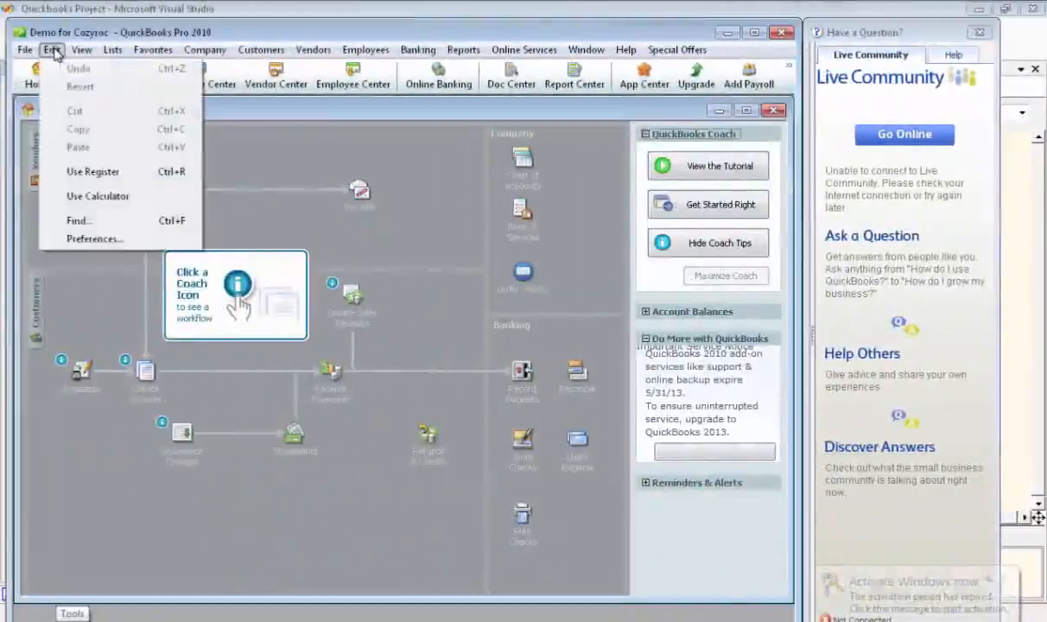
{"action": "left_click", "coordinate": [90, 240]}
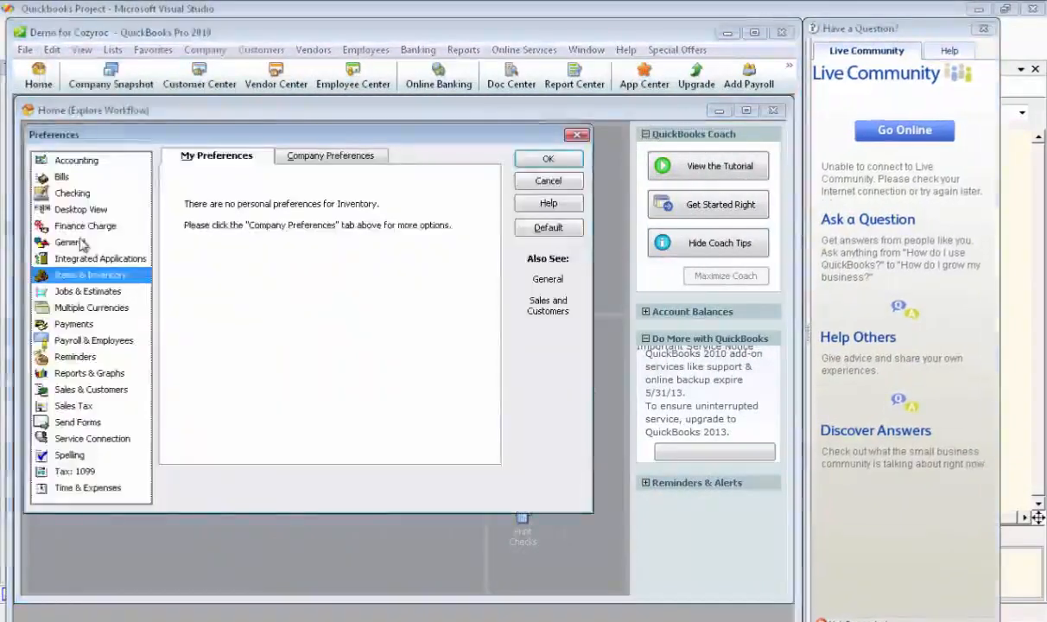
{"action": "left_click", "coordinate": [80, 260]}
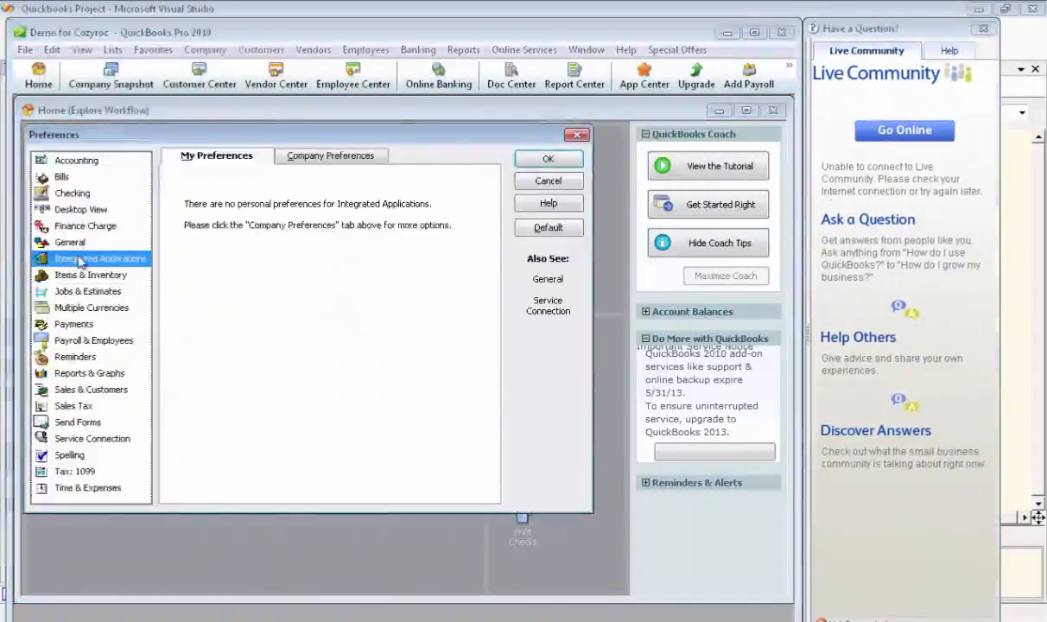
{"action": "left_click", "coordinate": [320, 158]}
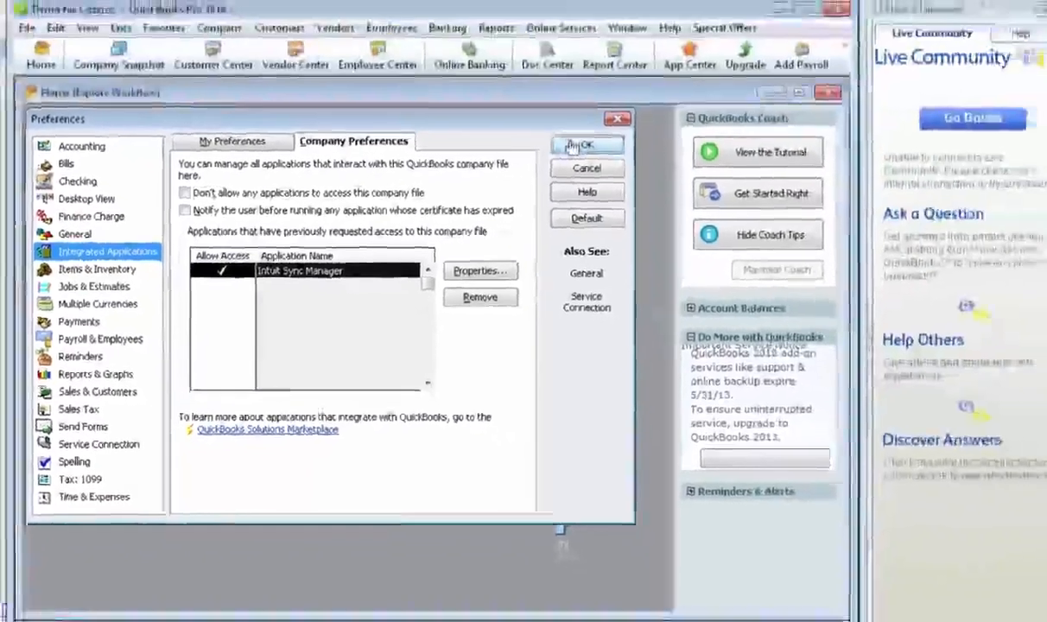
{"action": "left_click", "coordinate": [820, 59]}
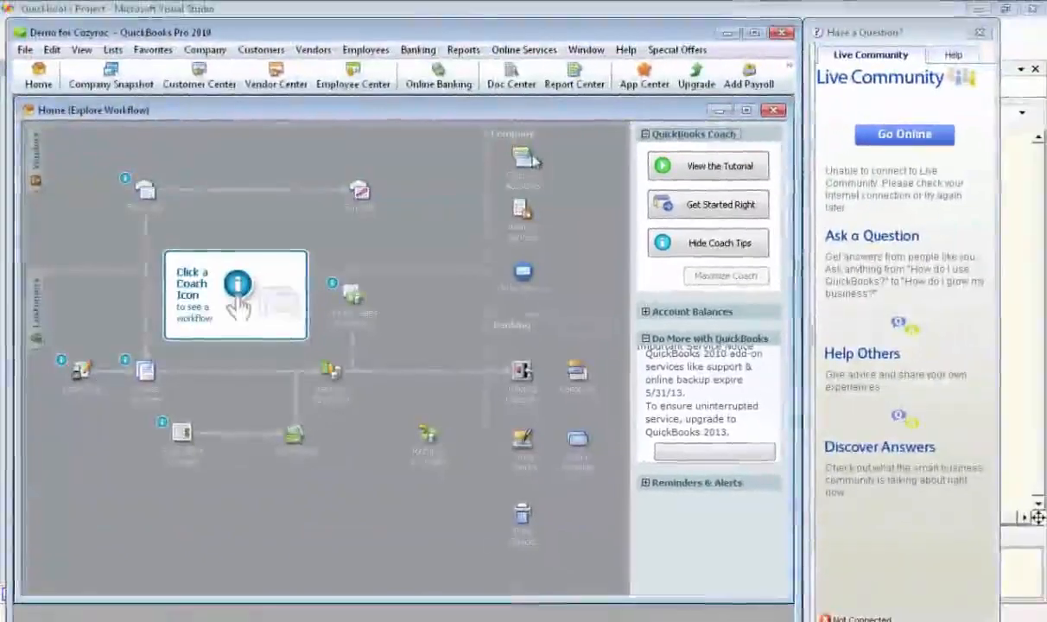
- Edit the existing non-admin user to have access to all areas of QuickBooks, keeping the user name and password, and close the user list
{"action": "left_click", "coordinate": [220, 54]}
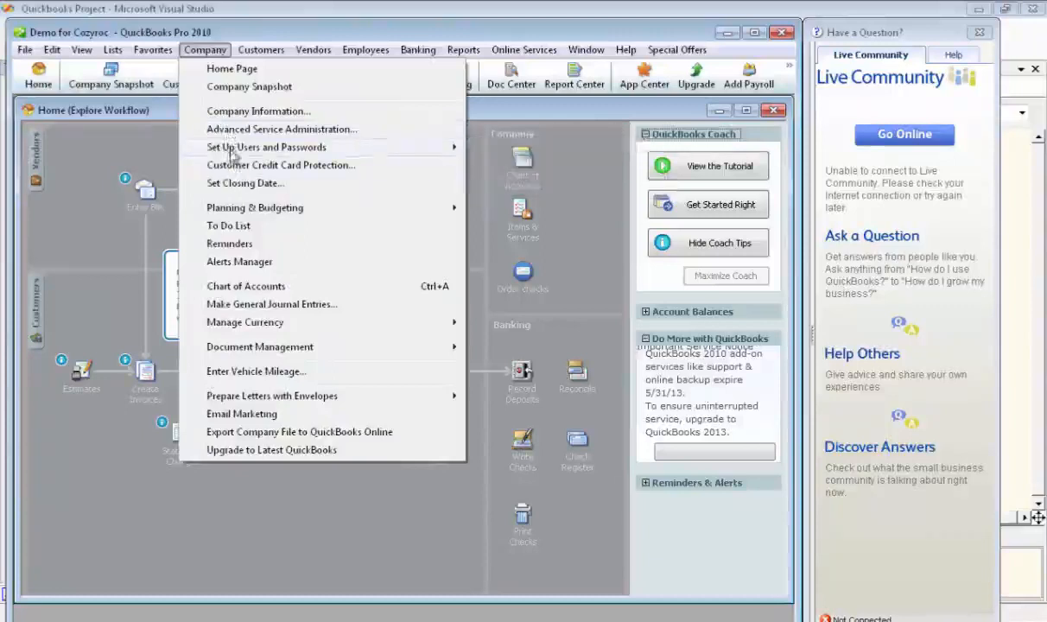
{"action": "mouse_move", "coordinate": [402, 149]}
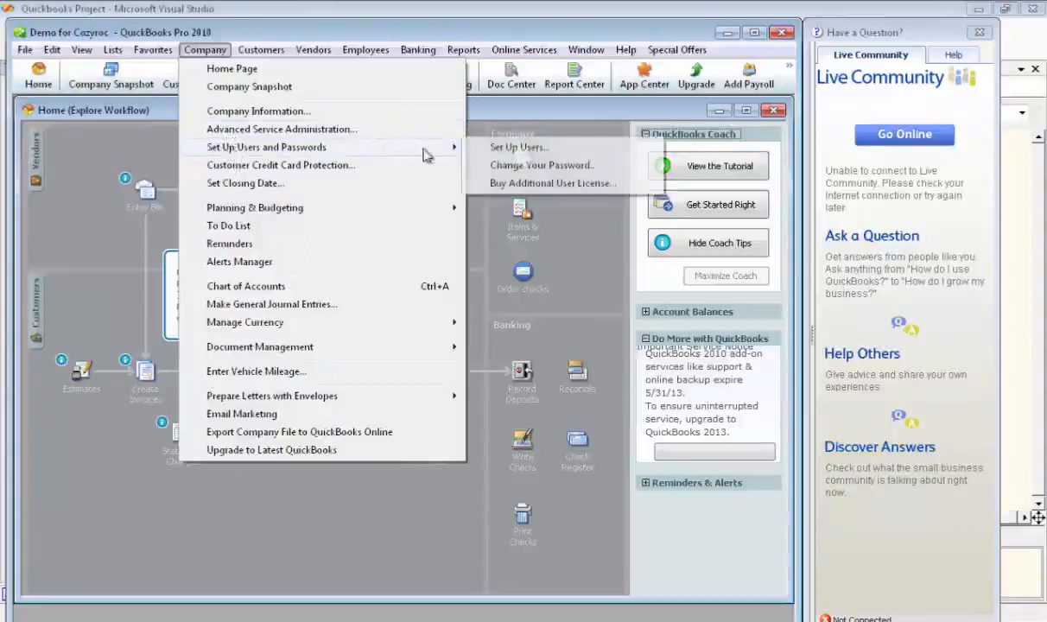
{"action": "left_click", "coordinate": [497, 148]}
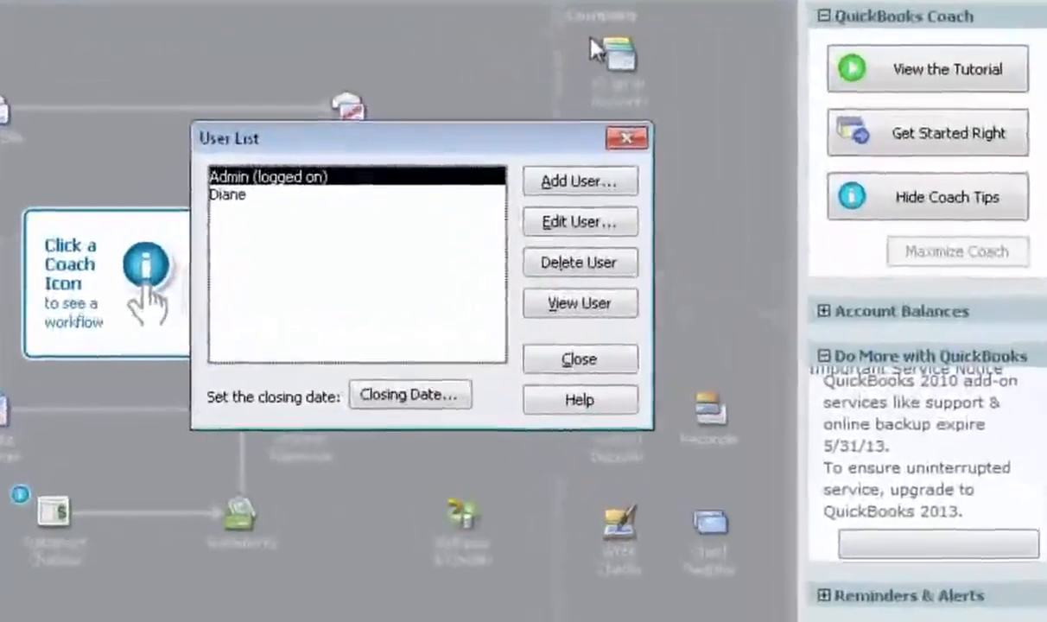
{"action": "left_click", "coordinate": [236, 197]}
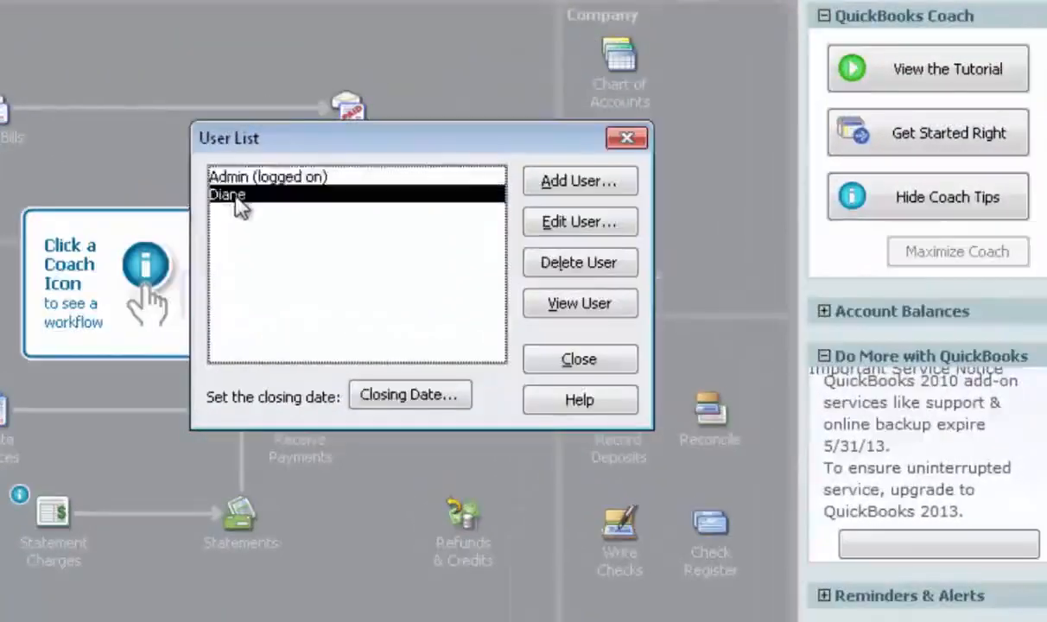
{"action": "left_click", "coordinate": [568, 230]}
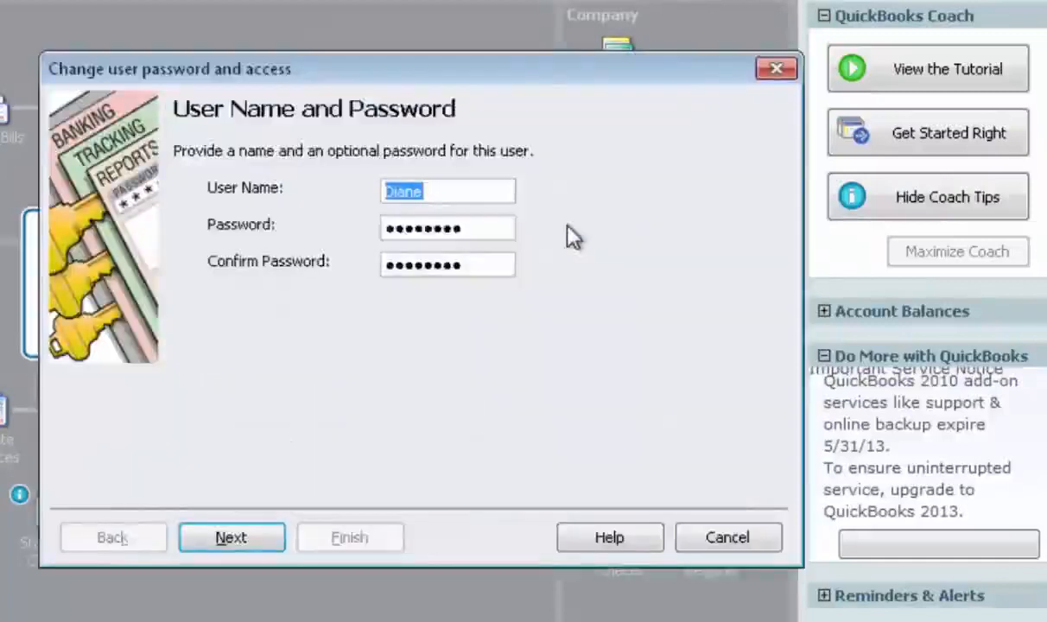
{"action": "left_click", "coordinate": [251, 539]}
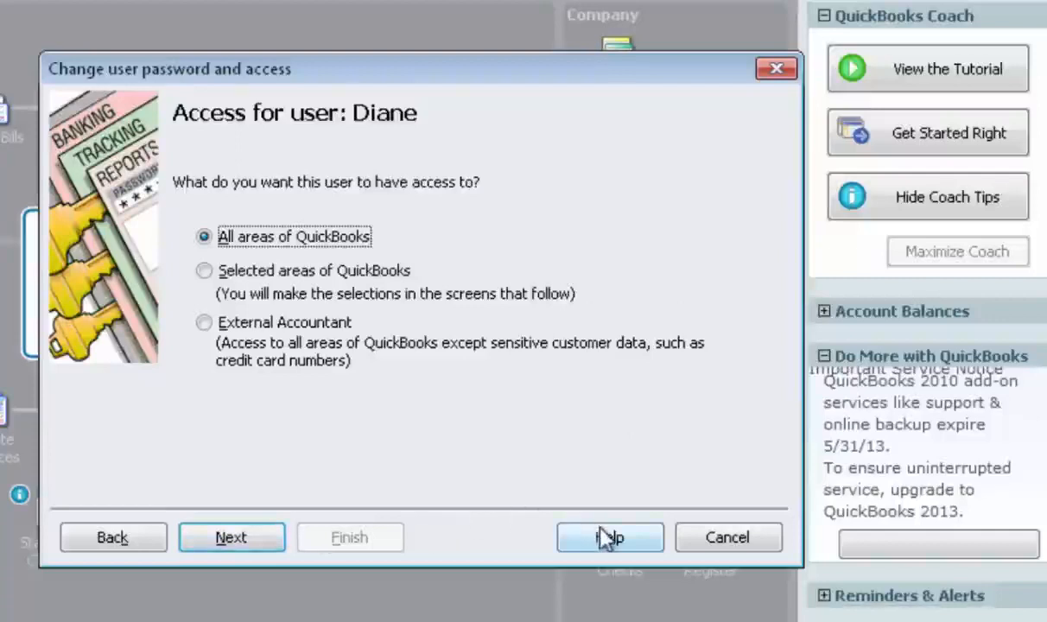
{"action": "left_click", "coordinate": [250, 538]}
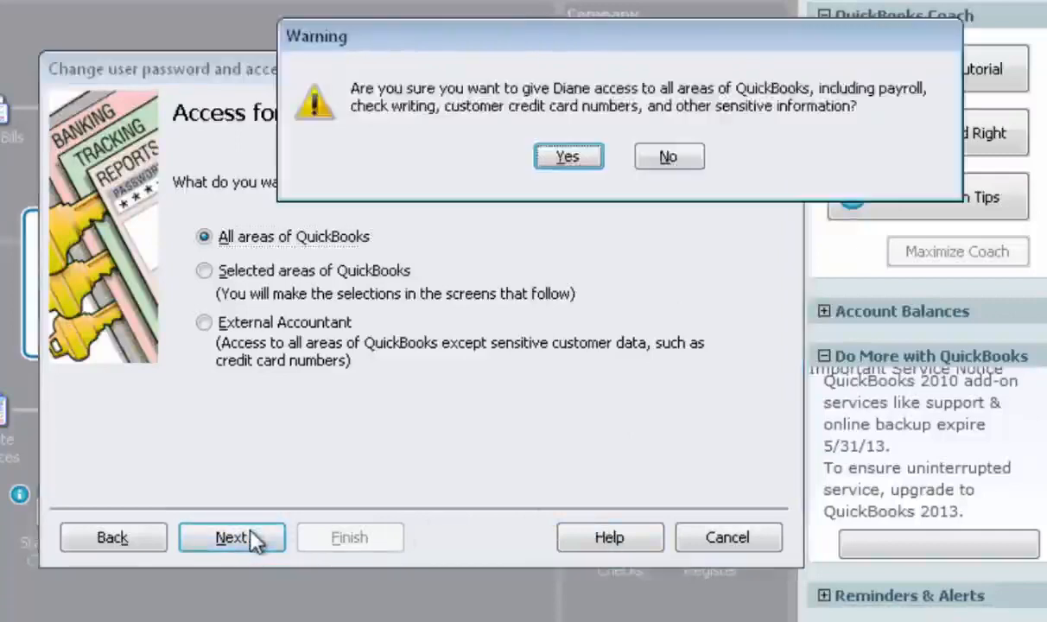
{"action": "left_click", "coordinate": [581, 162]}
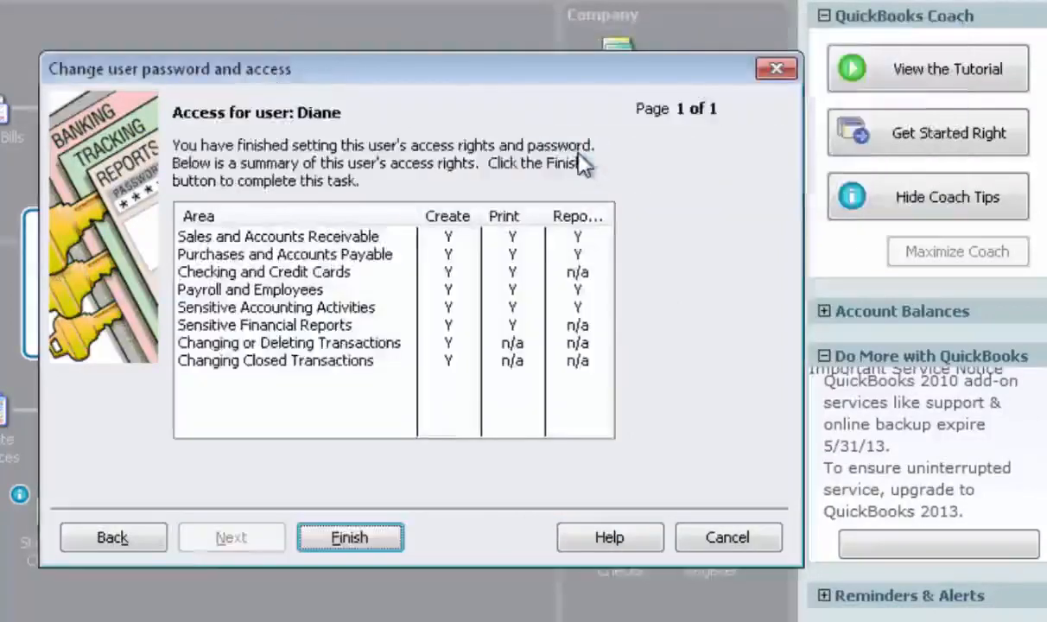
{"action": "left_click", "coordinate": [385, 544]}
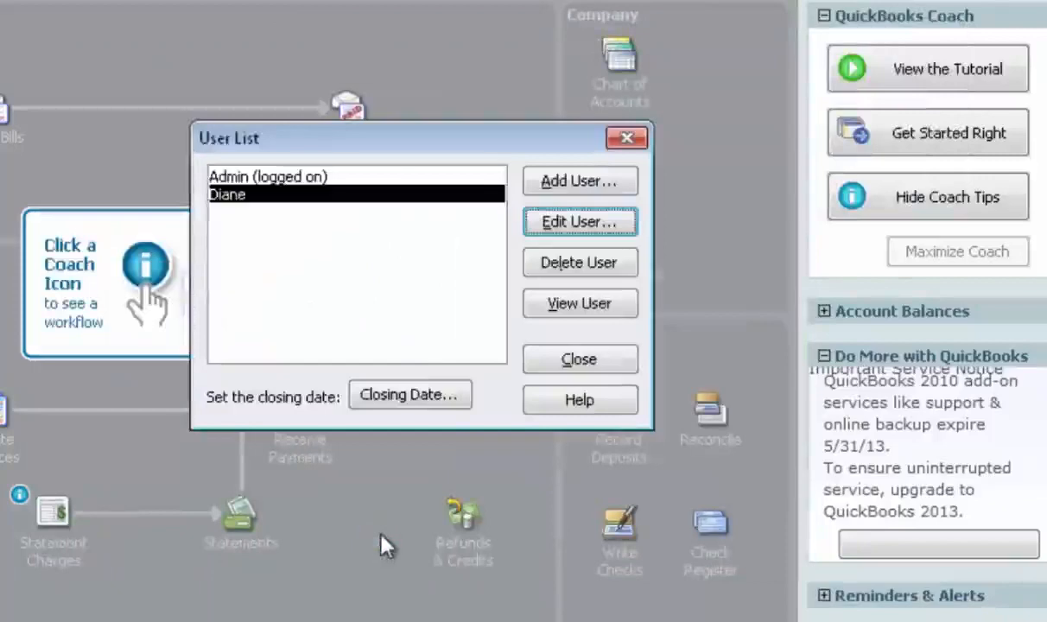
{"action": "left_click", "coordinate": [579, 361]}
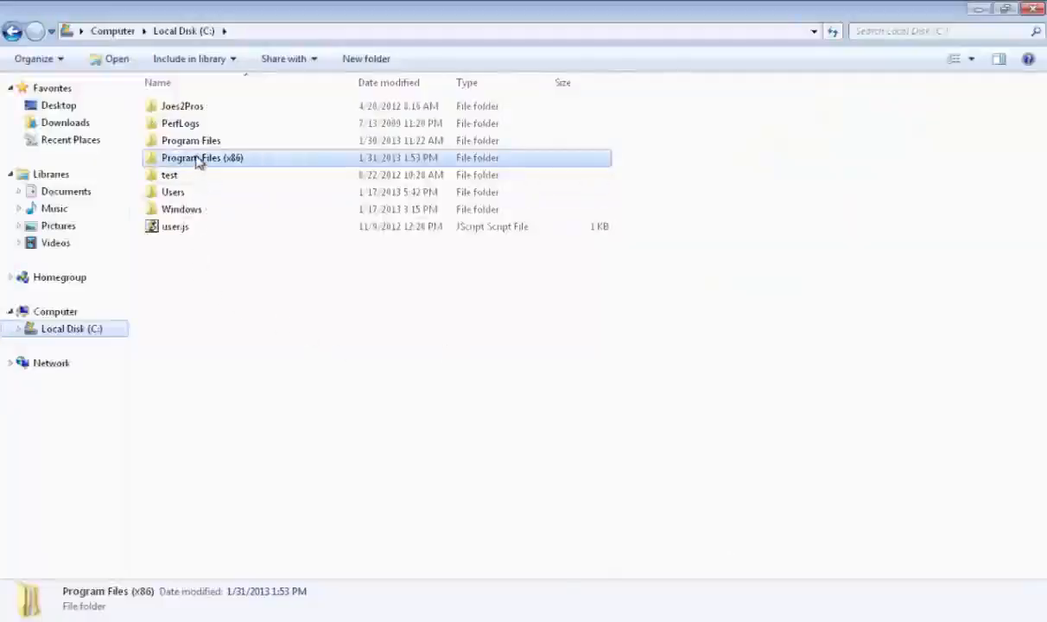
- In Windows Explorer, launch QbConnector.exe from C:\Program Files (x86)\CozyRoc\SSIS\Tools
{"action": "double_click", "coordinate": [199, 160]}
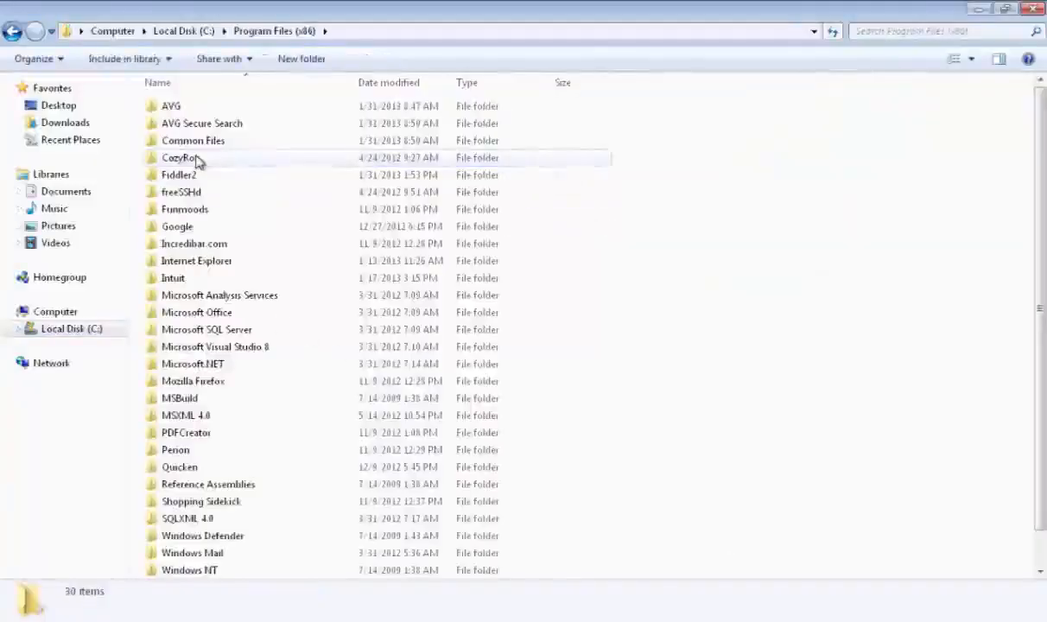
{"action": "double_click", "coordinate": [212, 159]}
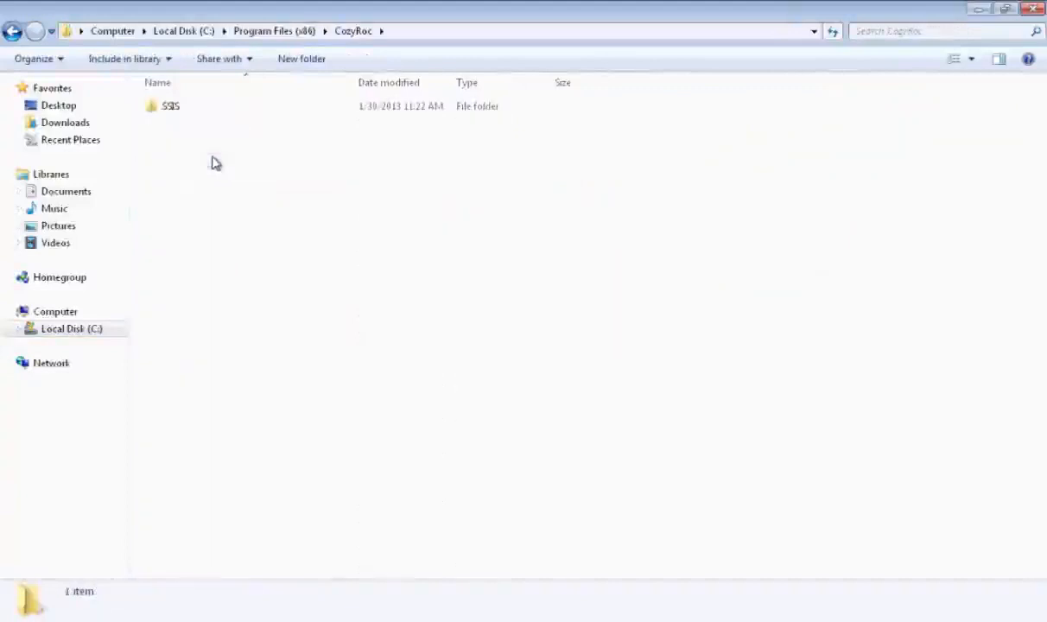
{"action": "double_click", "coordinate": [185, 109]}
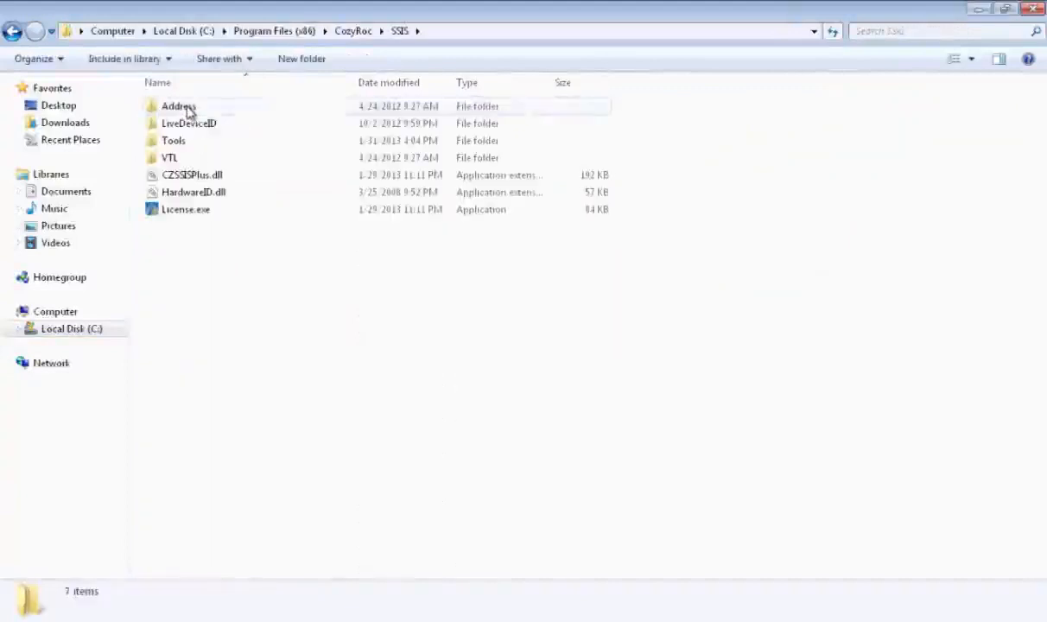
{"action": "double_click", "coordinate": [192, 142]}
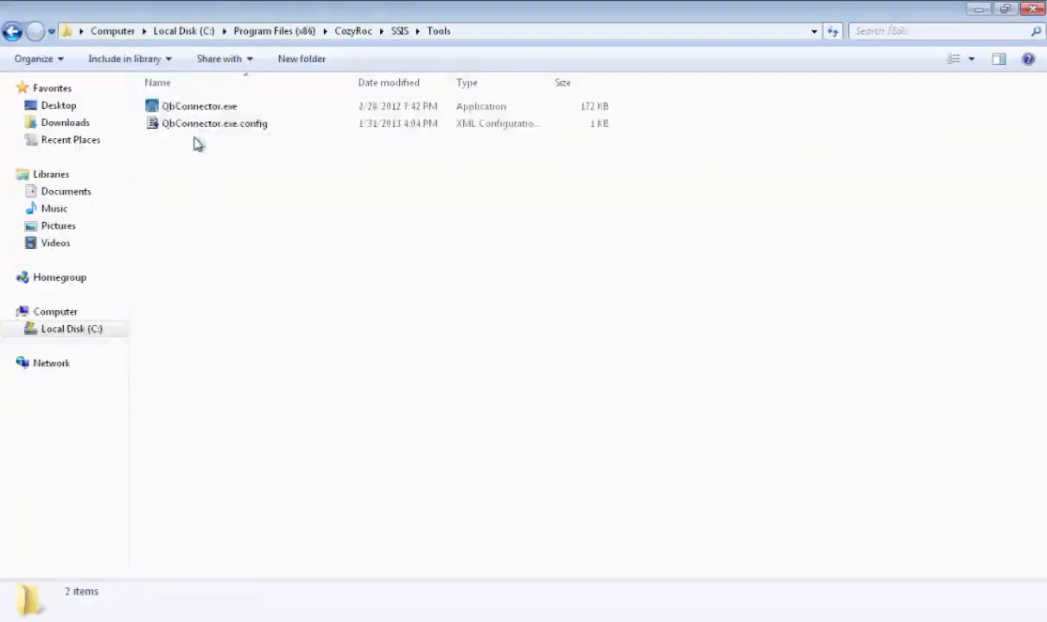
{"action": "left_click", "coordinate": [202, 106]}
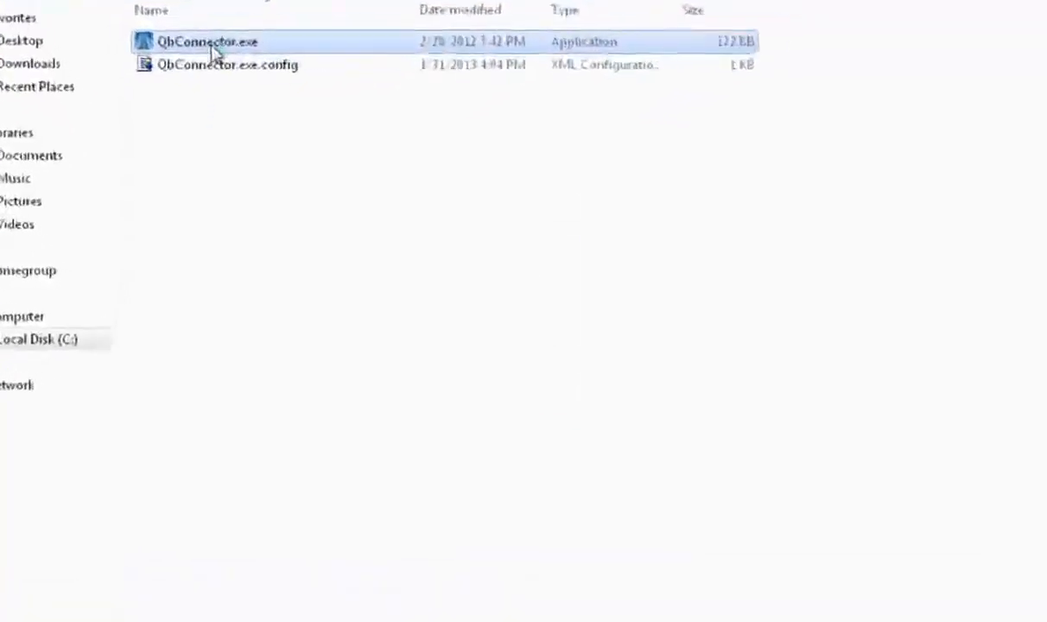
{"action": "double_click", "coordinate": [213, 57]}
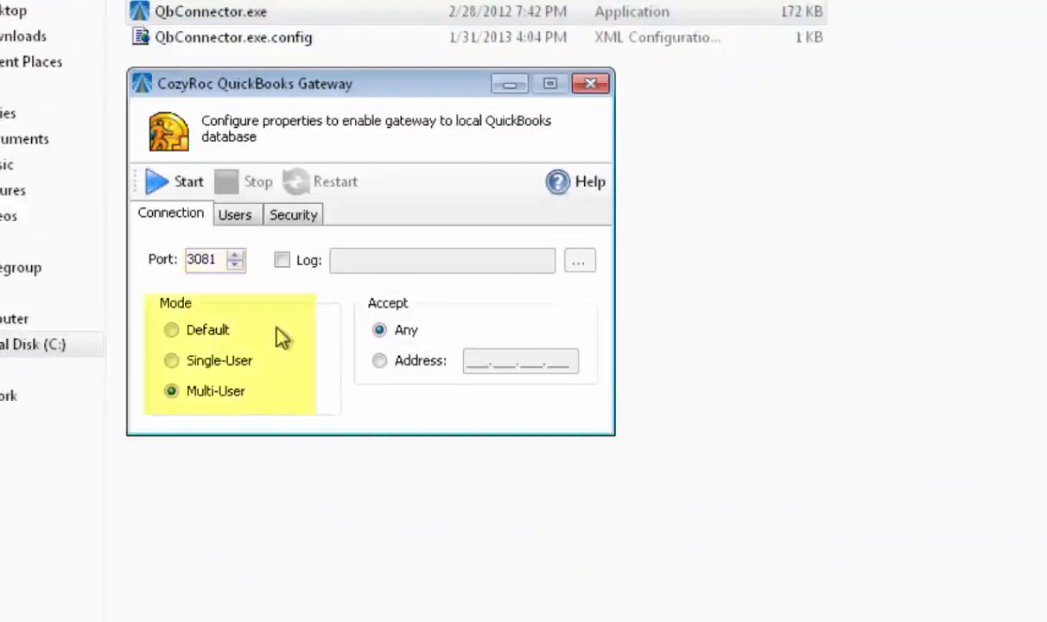
- Add a gateway user with the QuickBooks user's name and account password, linked to the company file Demo for Cozyroc.QBW
{"action": "left_click", "coordinate": [245, 221]}
{"action": "key", "text": "Tab"}
{"action": "type", "text": "Diane"}
{"action": "key", "text": "Tab"}
{"action": "type", "text": "***"}
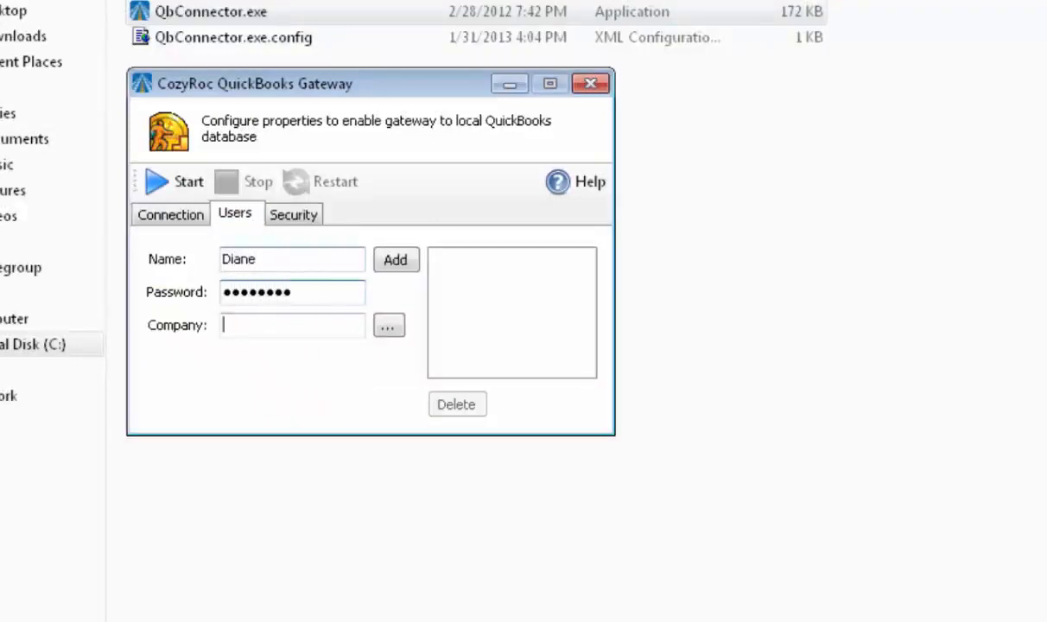
{"action": "left_click", "coordinate": [388, 328]}
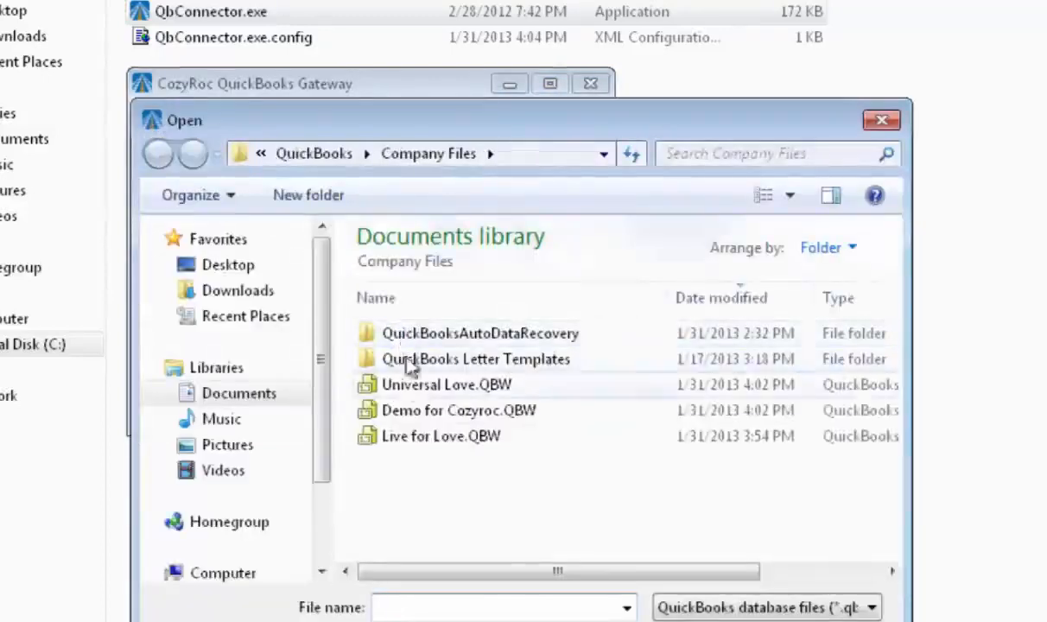
{"action": "double_click", "coordinate": [427, 412]}
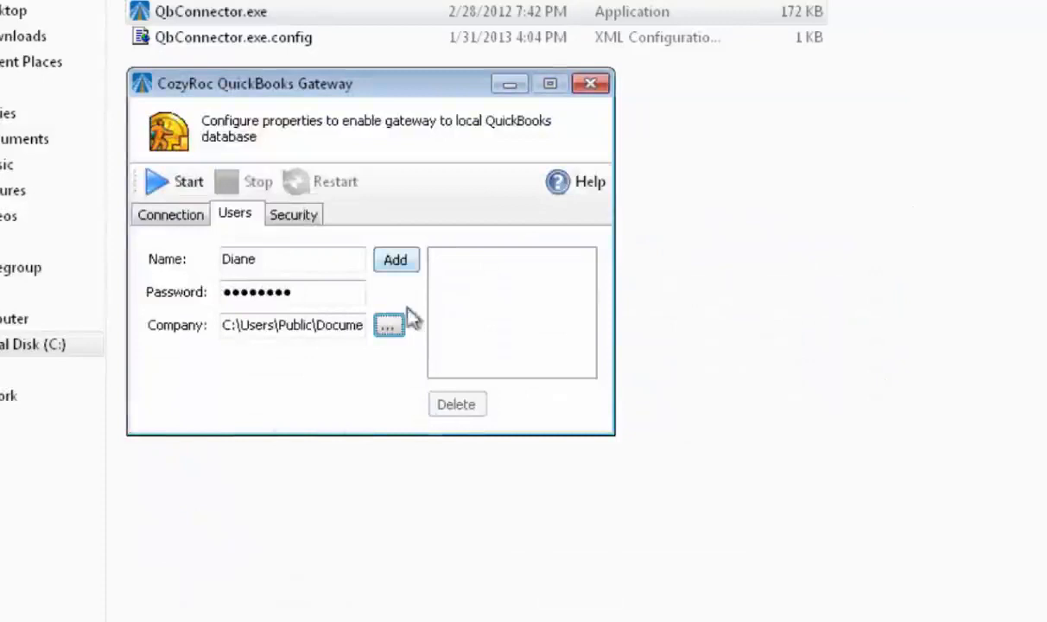
{"action": "left_click", "coordinate": [402, 261]}
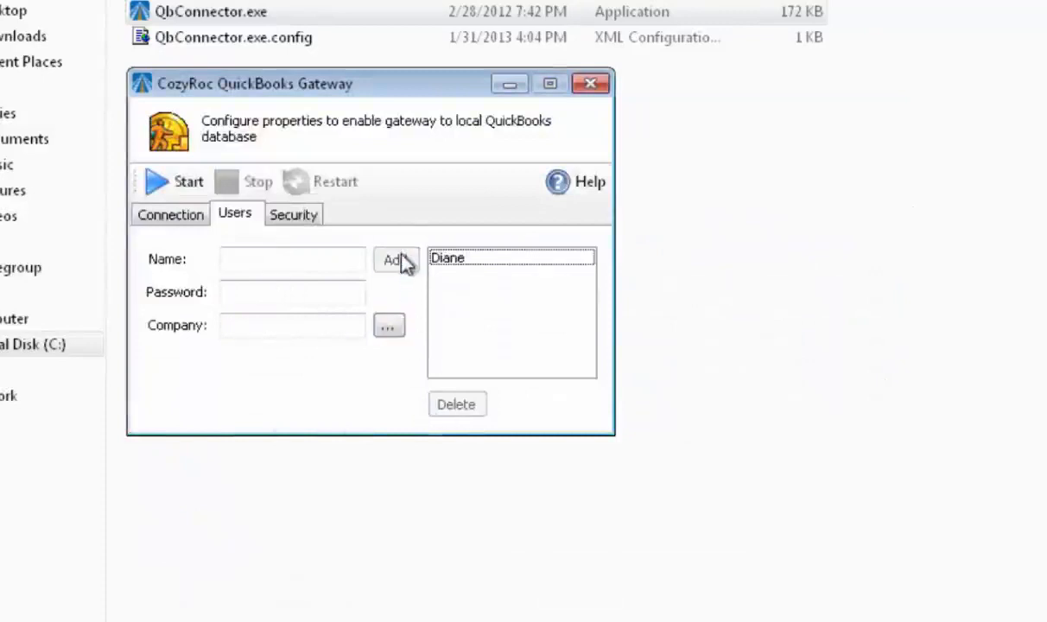
- Check that the gateway's security uses the embedded certificate and start the gateway
{"action": "left_click", "coordinate": [309, 222]}
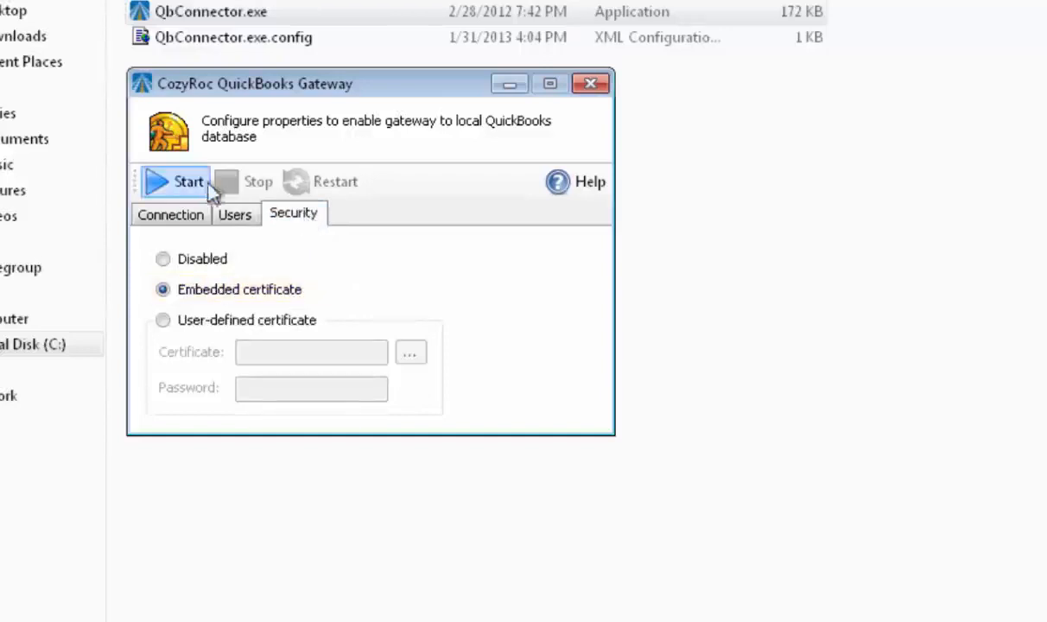
{"action": "left_click", "coordinate": [184, 185]}
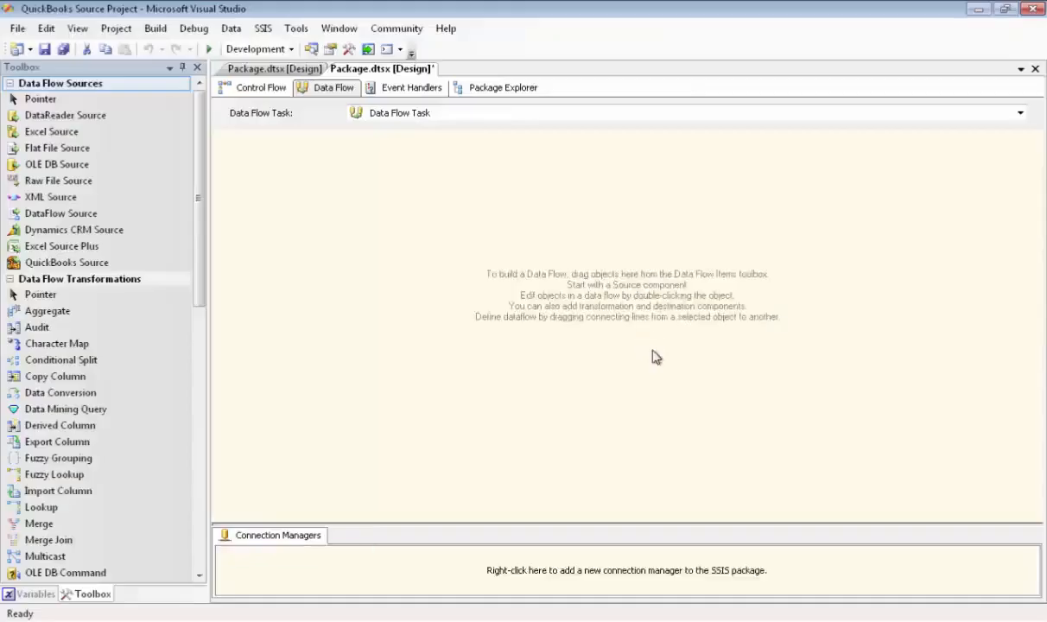
- In the Visual Studio SSIS package, add a new connection manager of type QUICKBOOKS
{"action": "right_click", "coordinate": [300, 556]}
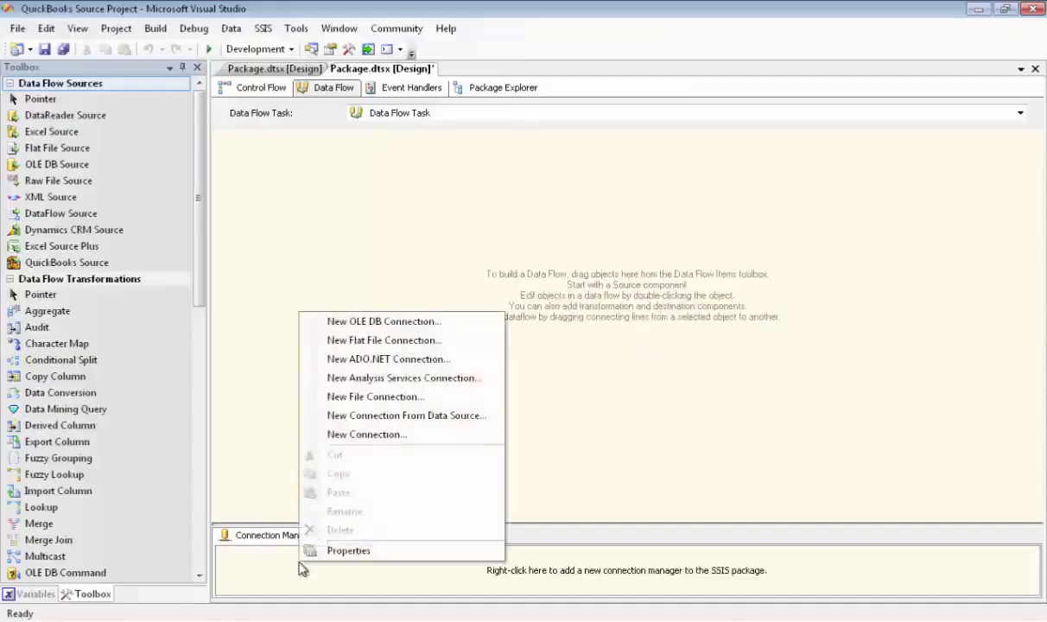
{"action": "left_click", "coordinate": [359, 433]}
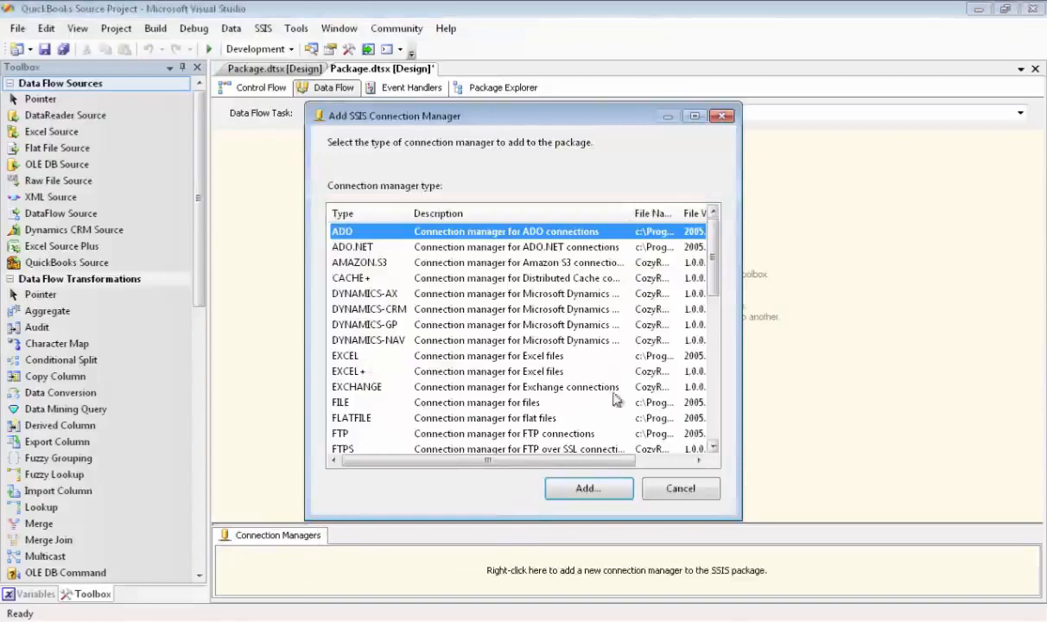
{"action": "left_click", "coordinate": [713, 426]}
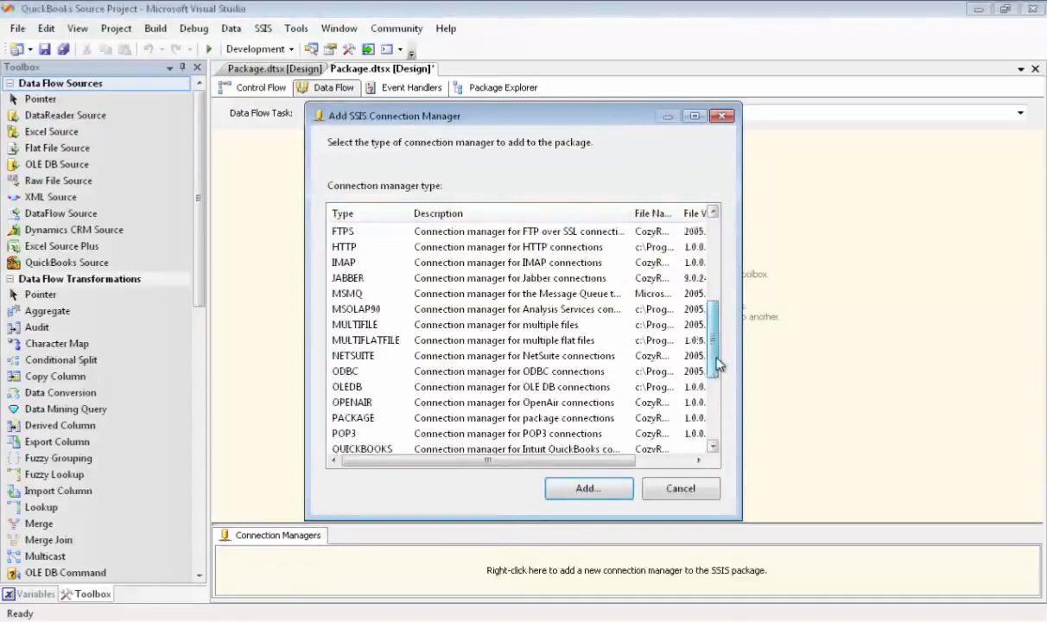
{"action": "scroll", "coordinate": [682, 354], "scroll_direction": "down", "scroll_amount": 1}
{"action": "left_click", "coordinate": [374, 404]}
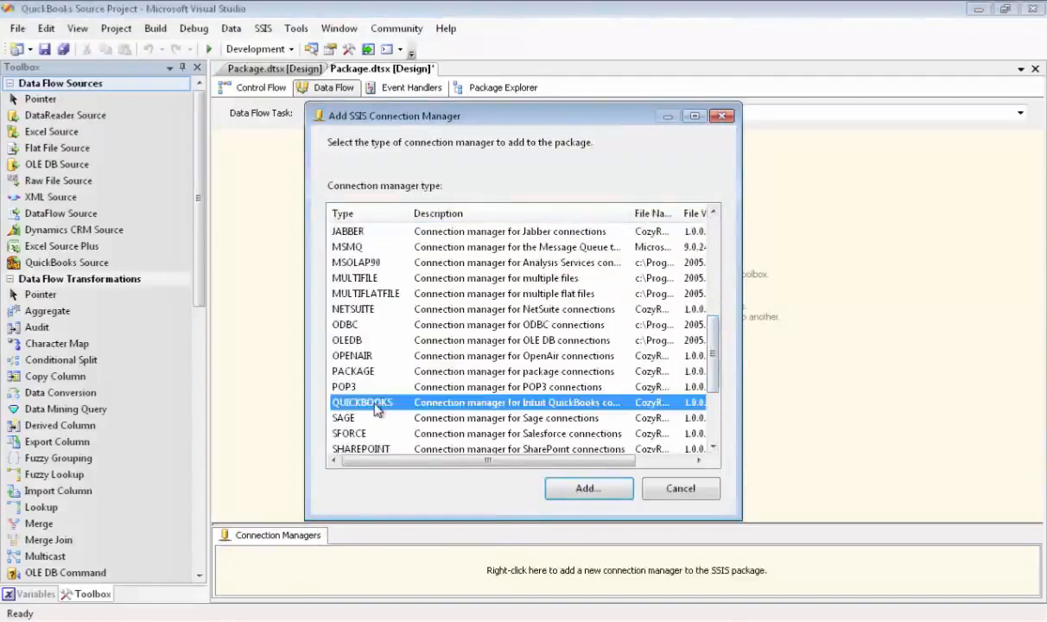
{"action": "double_click", "coordinate": [374, 405]}
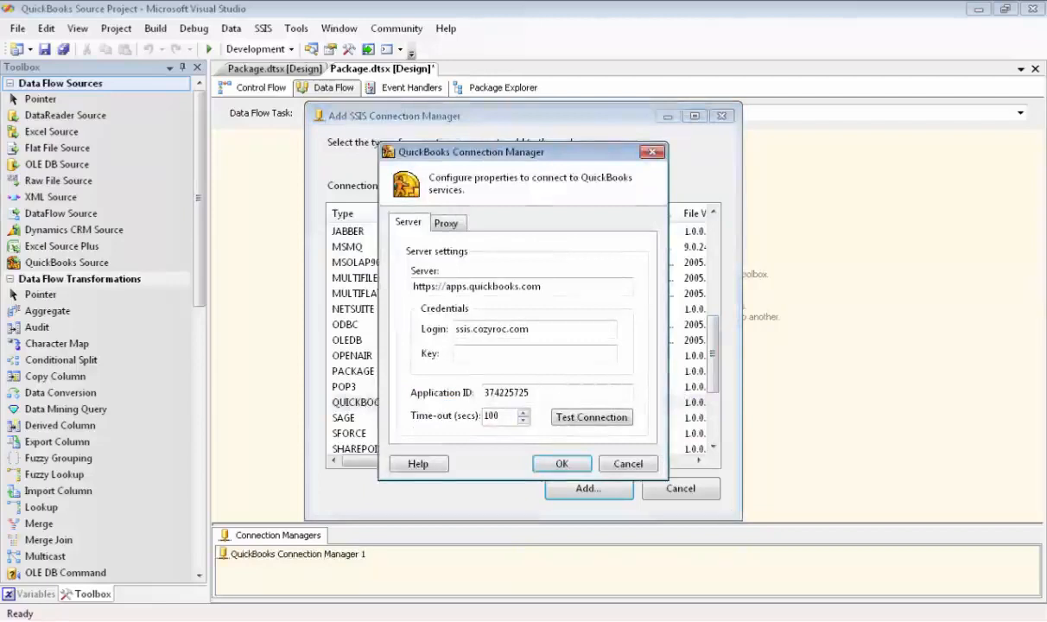
{"action": "left_click_drag", "start_coordinate": [543, 287], "coordinate": [449, 287]}
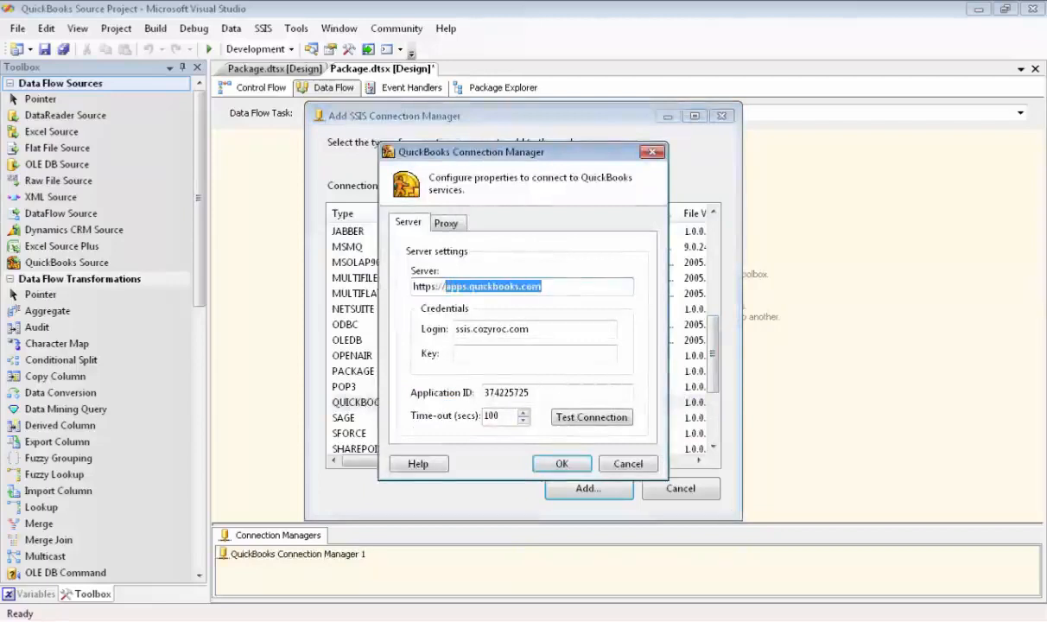
{"action": "key", "text": "Delete"}
{"action": "type", "text": "127.0.0.1:3081"}
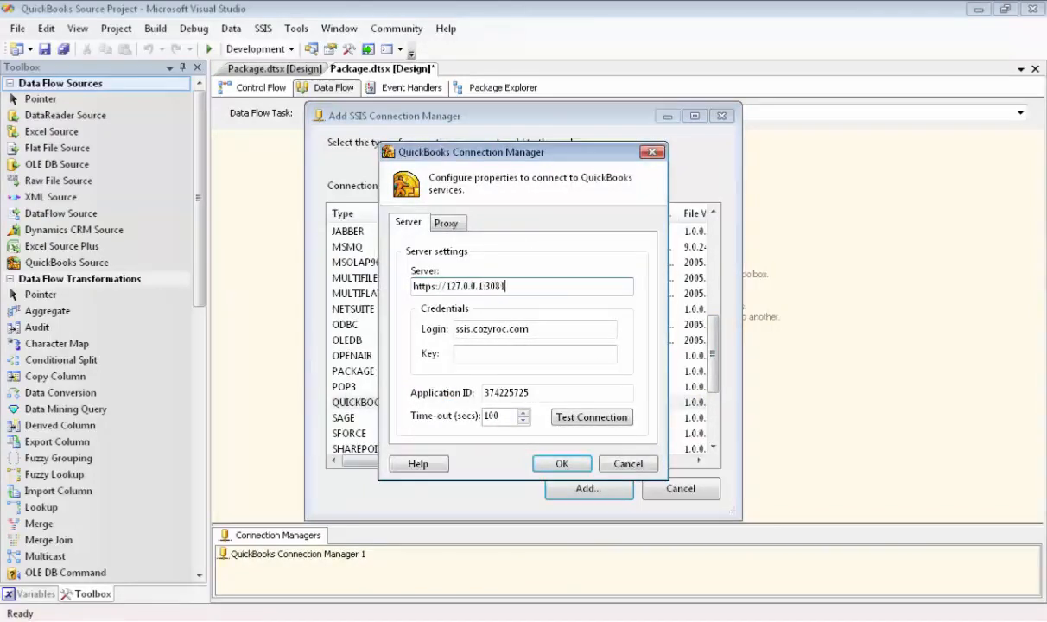
{"action": "key", "text": "Tab"}
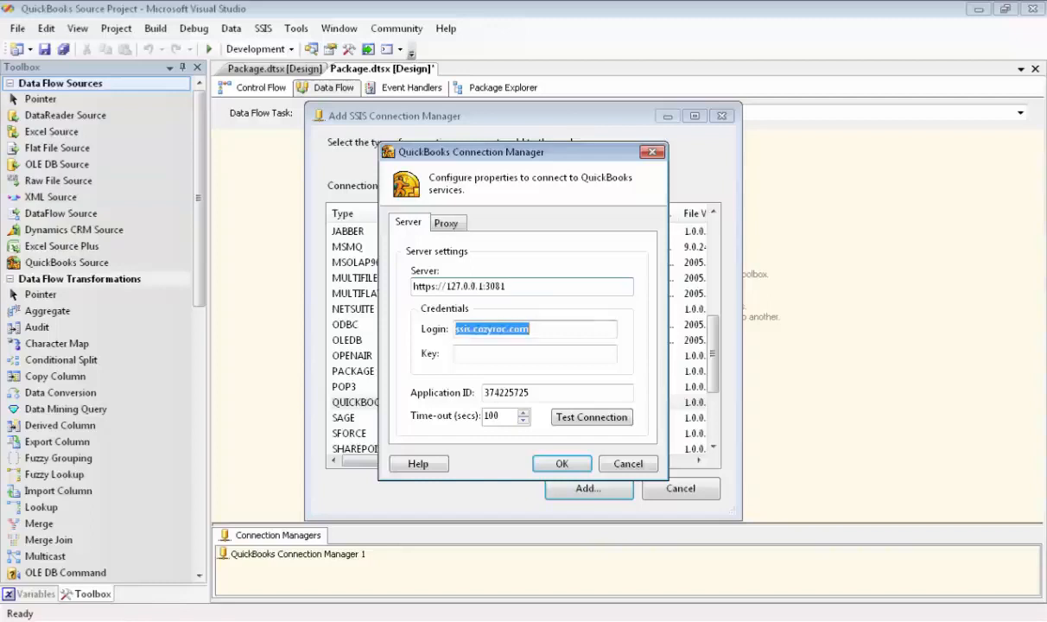
{"action": "type", "text": "Diane"}
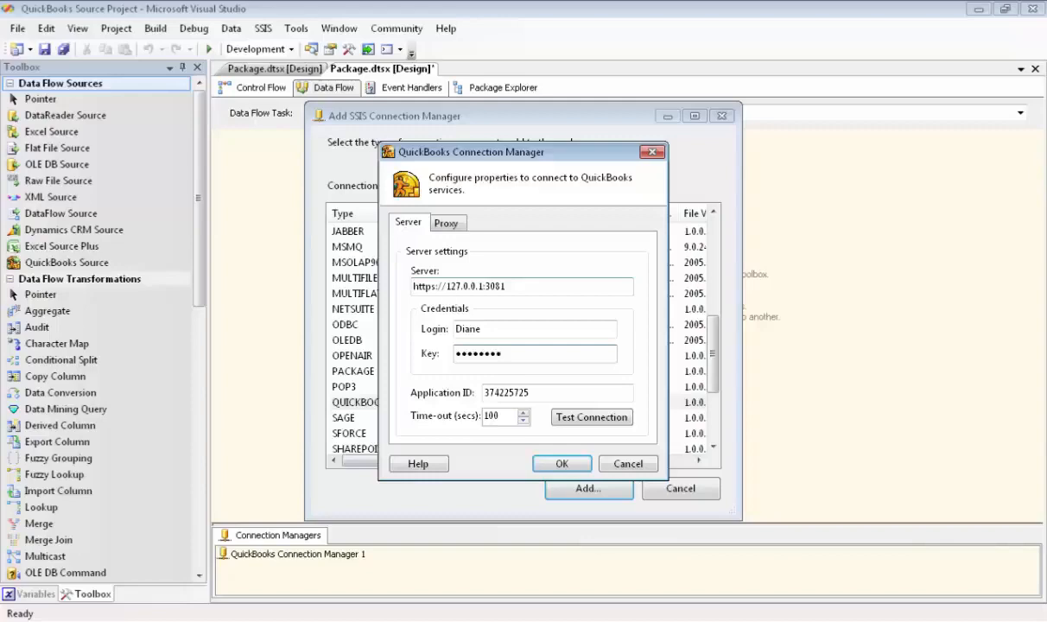
- Test the connection, granting CozyRoc QuickBooks Gateway access whenever this QuickBooks company file is open, and accept the connection manager settings
{"action": "left_click", "coordinate": [596, 417]}
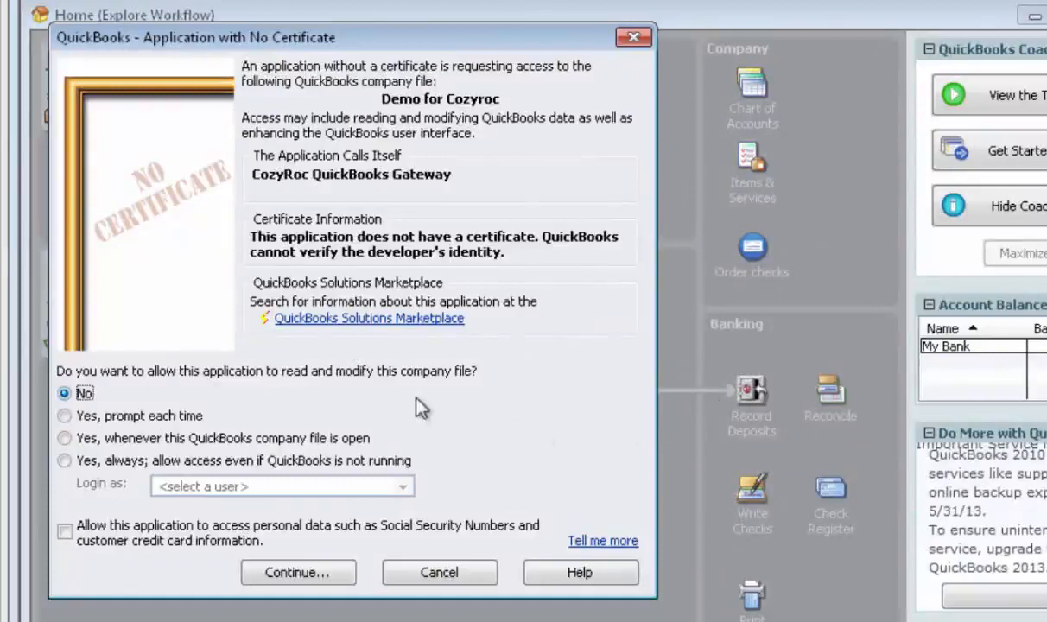
{"action": "left_click", "coordinate": [62, 439]}
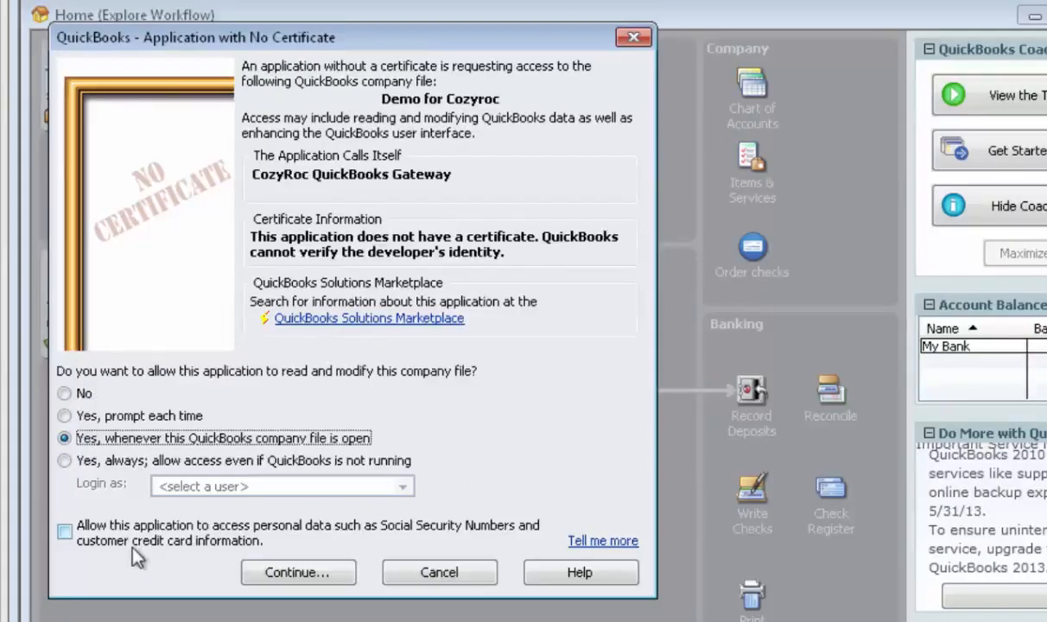
{"action": "left_click", "coordinate": [302, 581]}
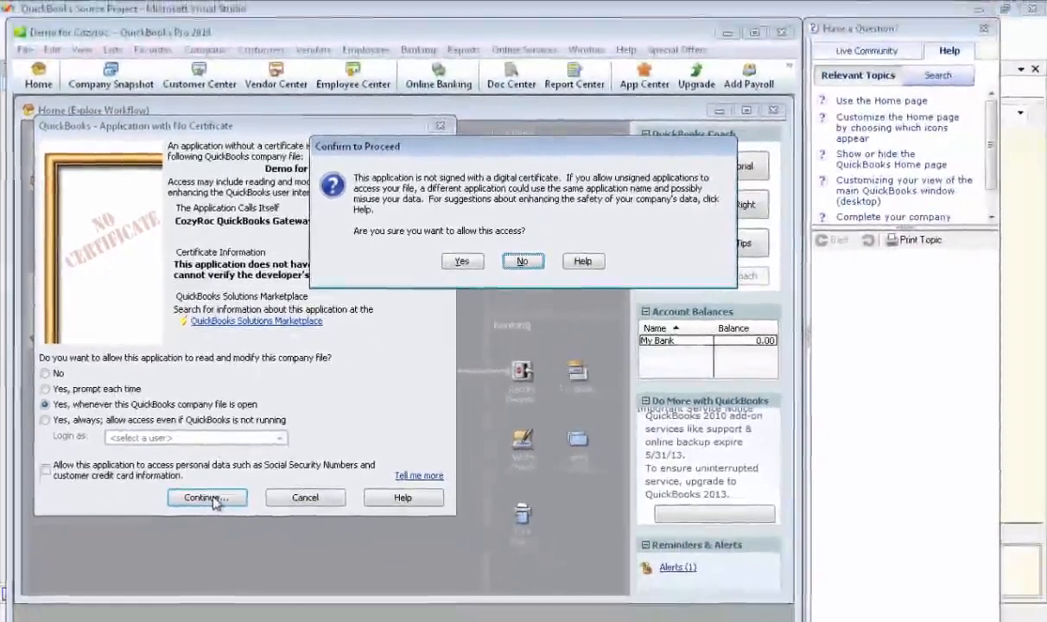
{"action": "left_click", "coordinate": [448, 260]}
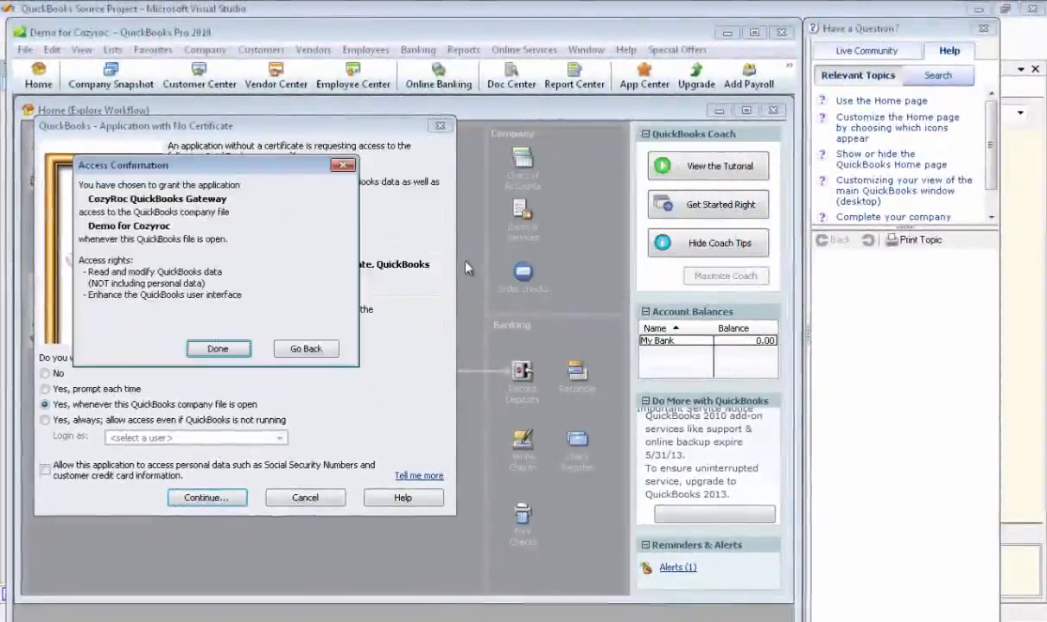
{"action": "left_click", "coordinate": [232, 348]}
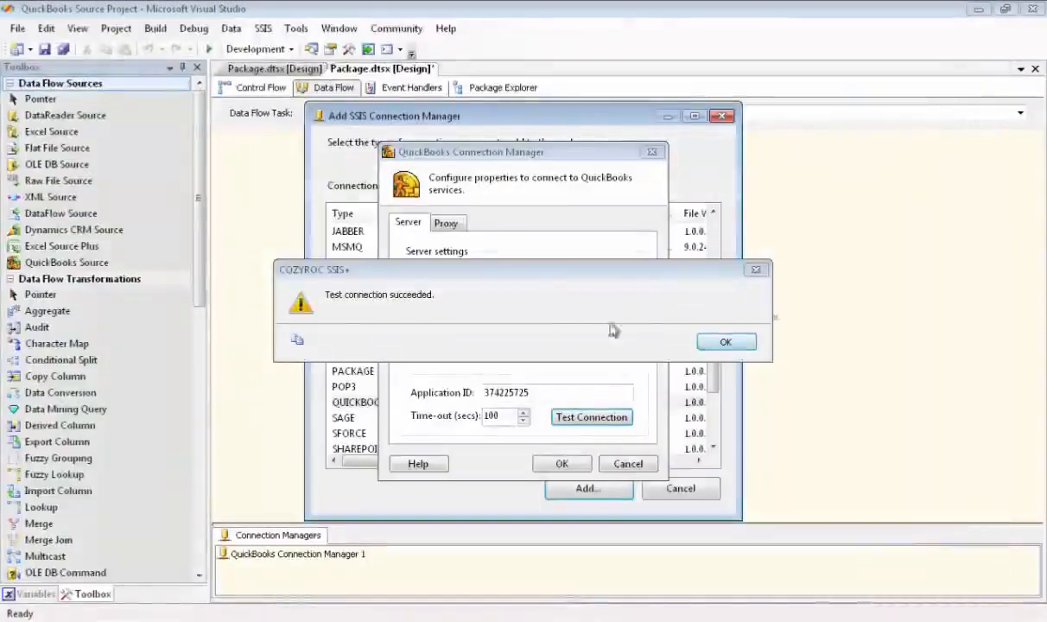
{"action": "left_click", "coordinate": [724, 343]}
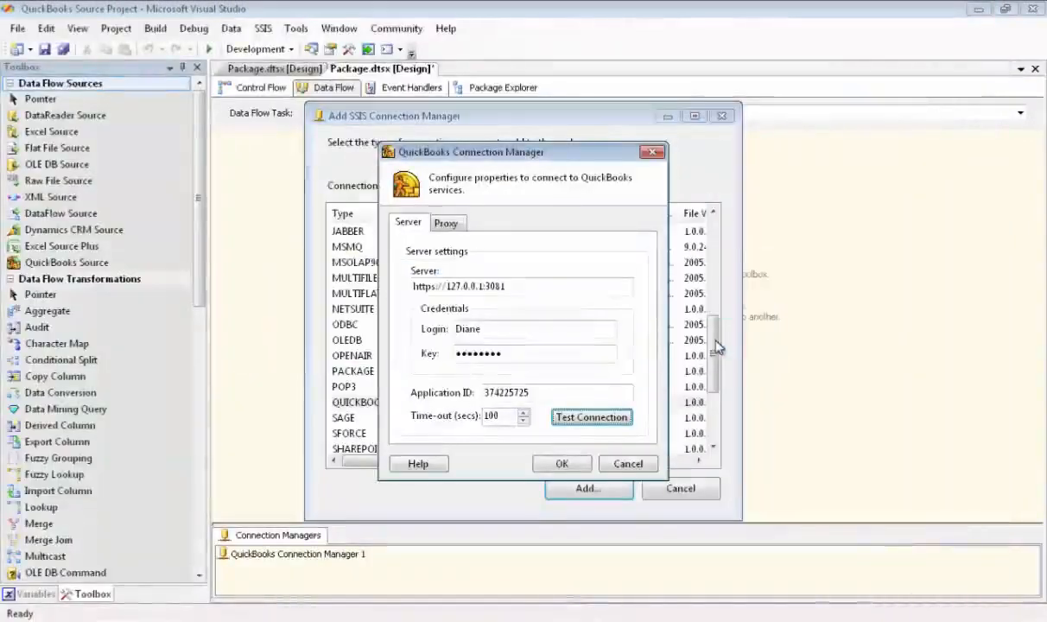
{"action": "left_click", "coordinate": [563, 465]}
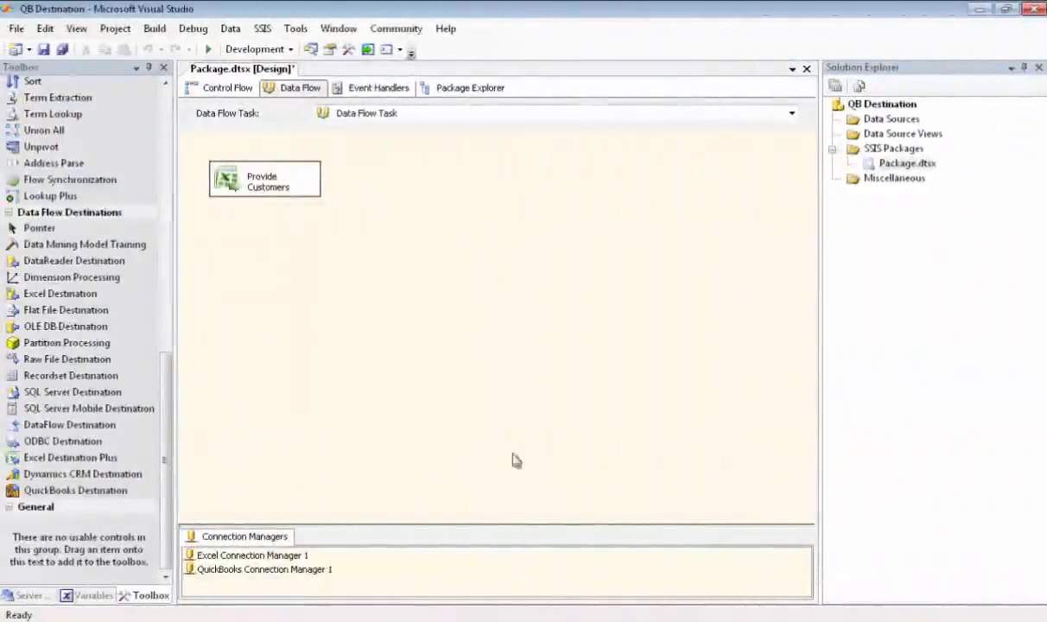
- In the QB Destination project's data flow, add a QuickBooks Destination below Provide Customers, using QuickBooks Connection Manager 1 and the Customer object
{"action": "left_click_drag", "start_coordinate": [112, 493], "coordinate": [218, 252]}
{"action": "left_click_drag", "start_coordinate": [213, 233], "coordinate": [214, 245]}
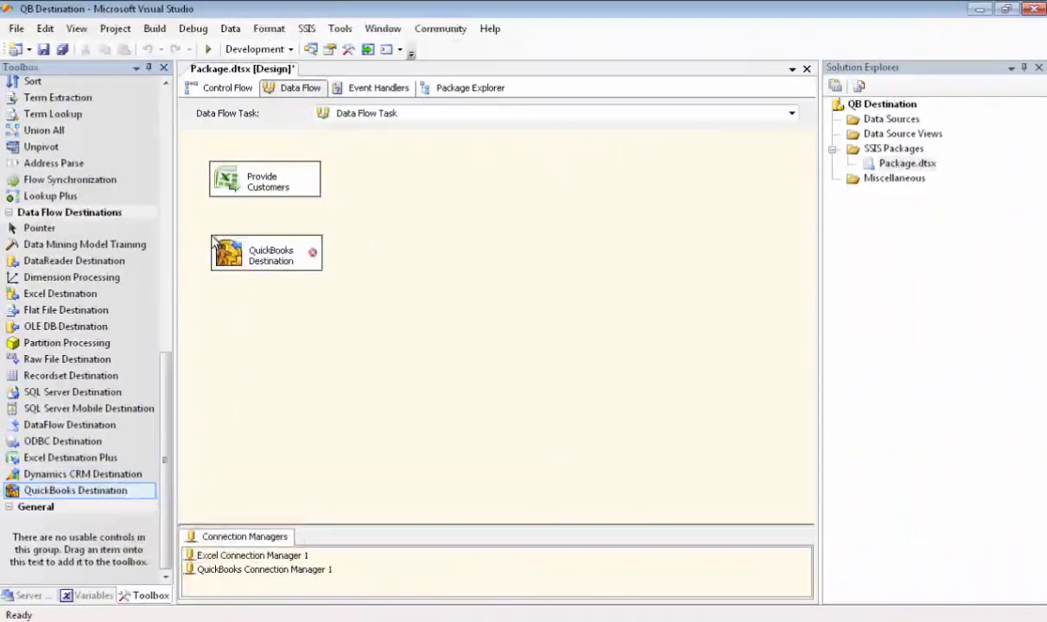
{"action": "double_click", "coordinate": [251, 250]}
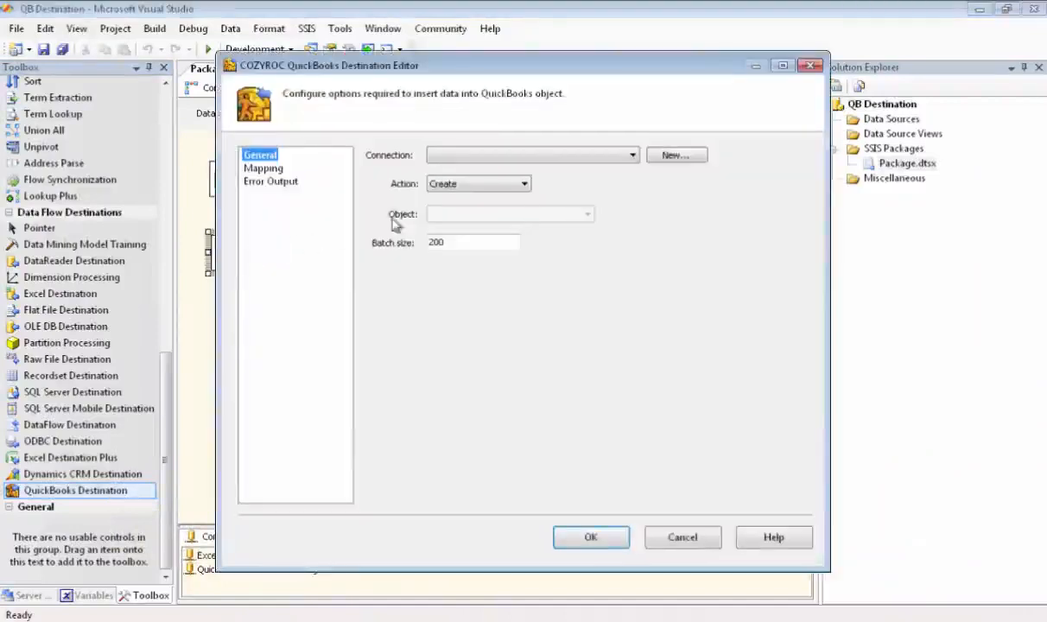
{"action": "left_click", "coordinate": [618, 155]}
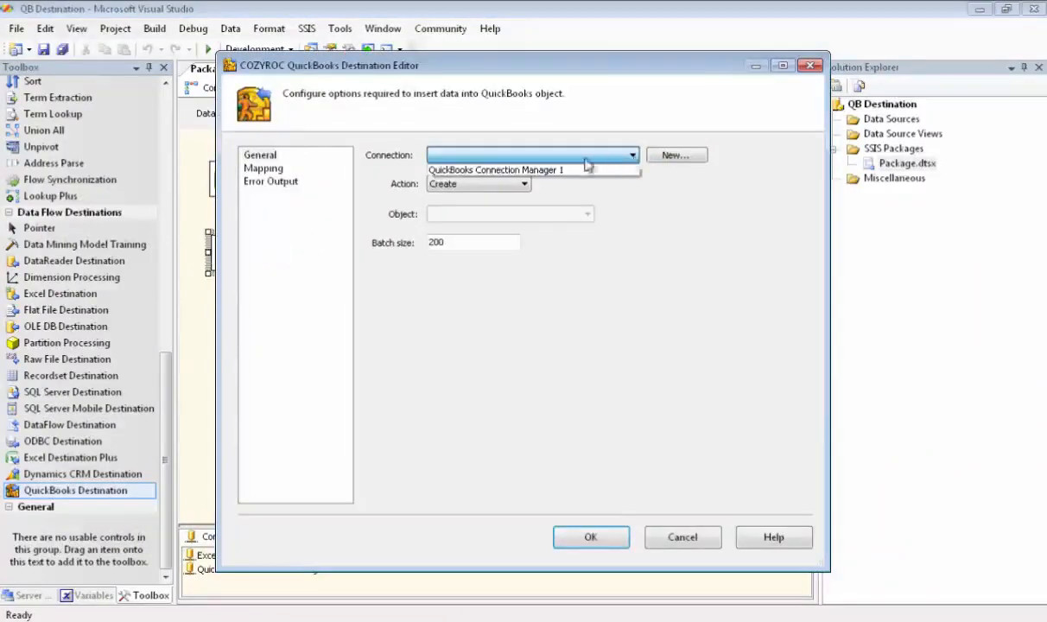
{"action": "left_click", "coordinate": [543, 169]}
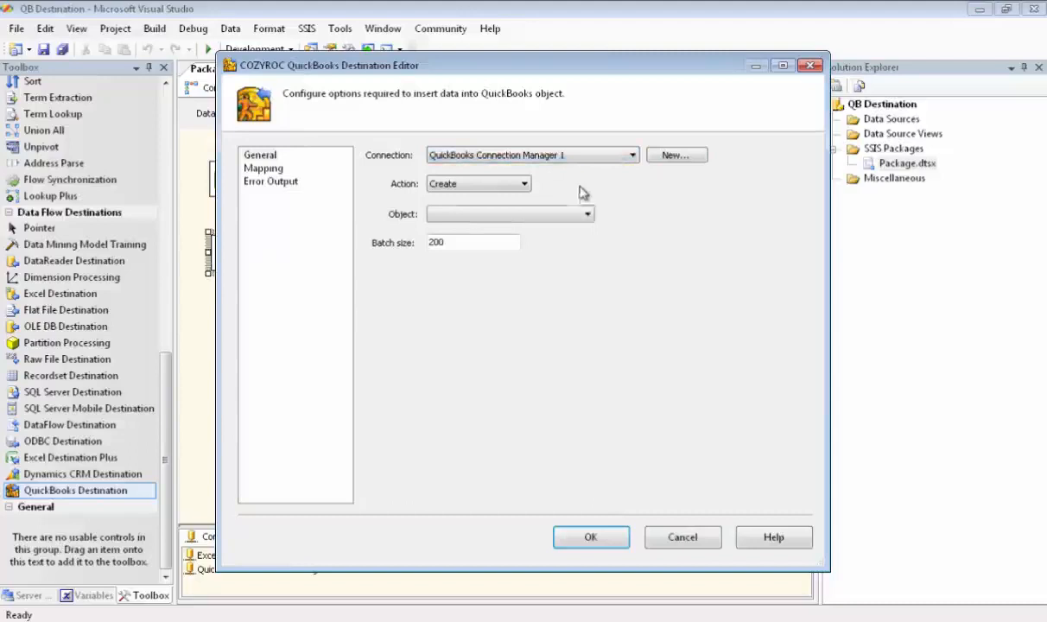
{"action": "left_click", "coordinate": [587, 214]}
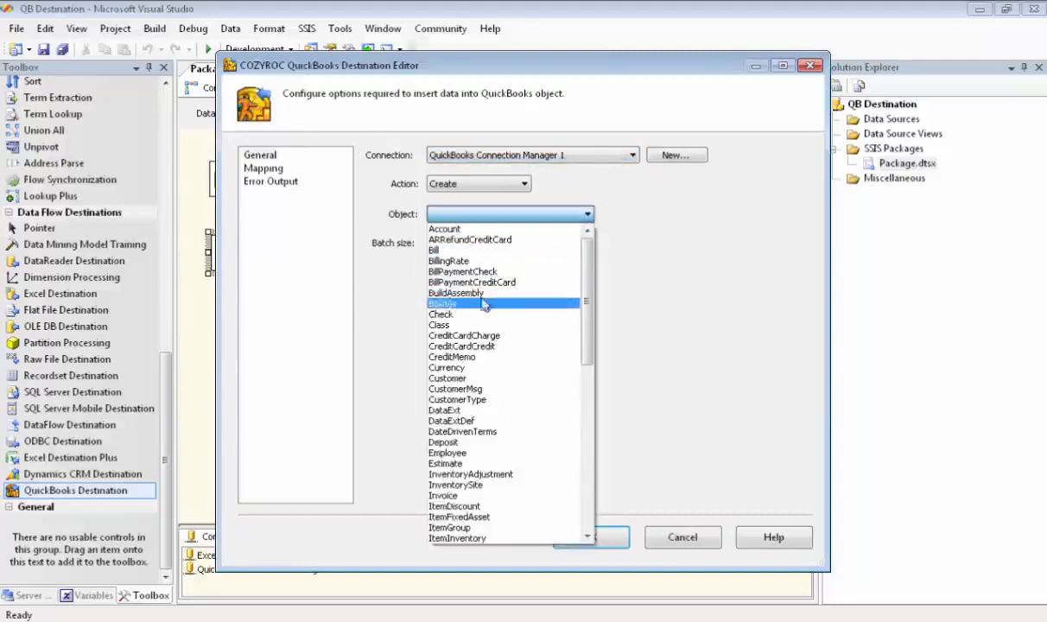
{"action": "left_click", "coordinate": [460, 378]}
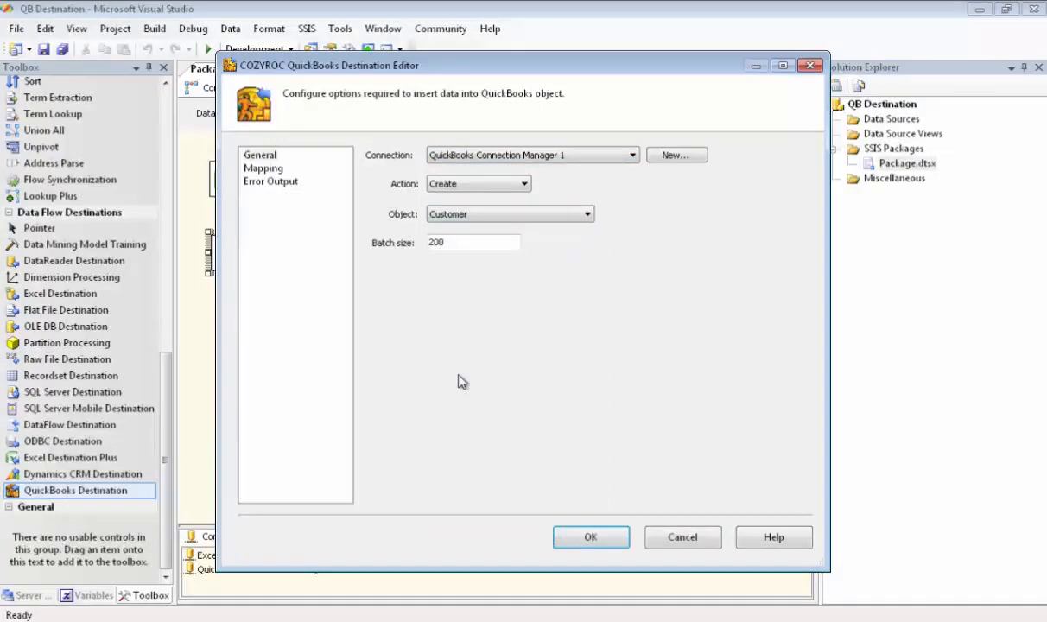
{"action": "left_click", "coordinate": [591, 539]}
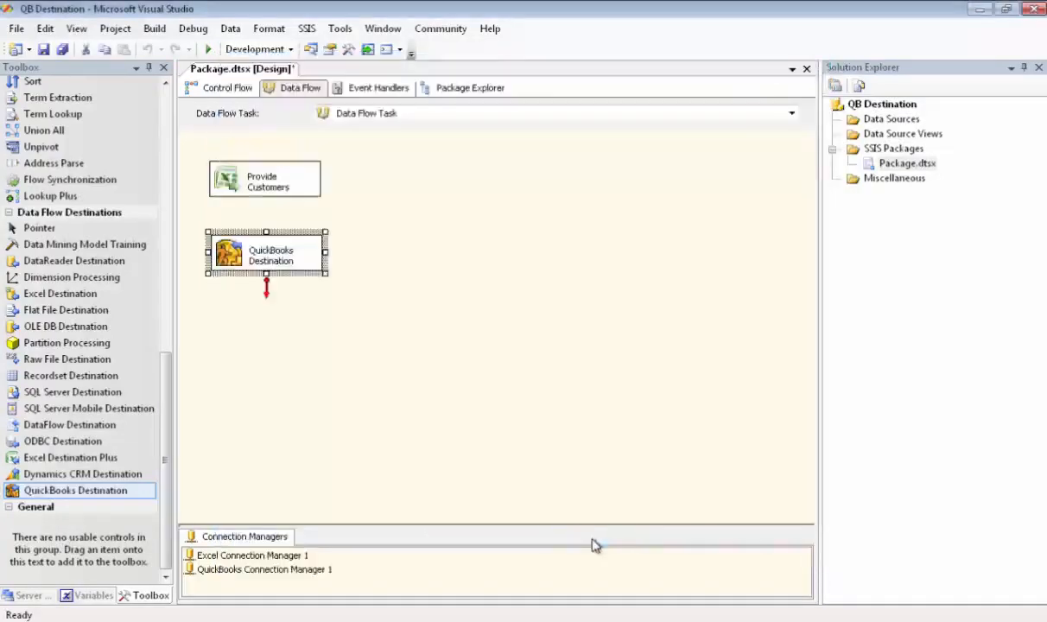
- Connect the output of Provide Customers to the QuickBooks Destination
{"action": "left_click", "coordinate": [260, 178]}
{"action": "left_click_drag", "start_coordinate": [265, 215], "coordinate": [265, 249]}
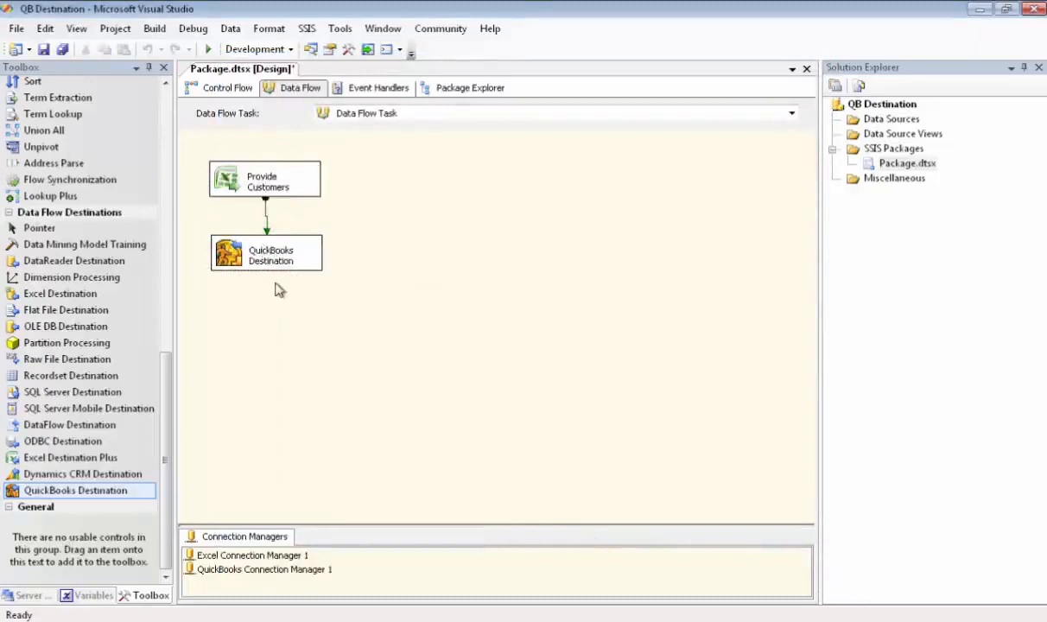
- In the QuickBooks Destination's column mapping, map the input column CustomerRef.FullName to the destination column Name
{"action": "left_click", "coordinate": [276, 244]}
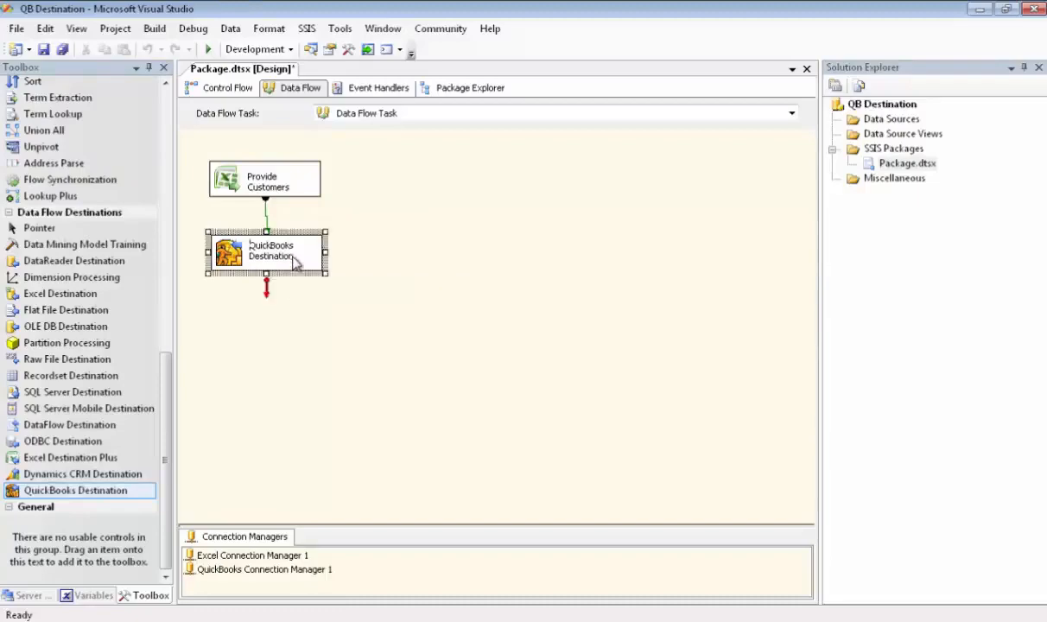
{"action": "double_click", "coordinate": [295, 262]}
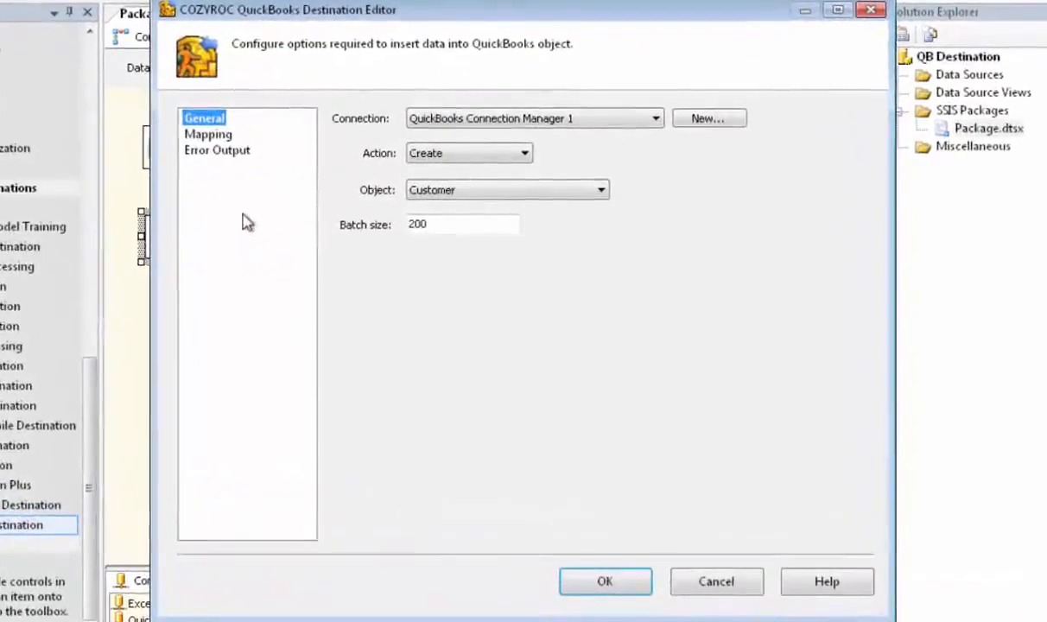
{"action": "left_click", "coordinate": [223, 136]}
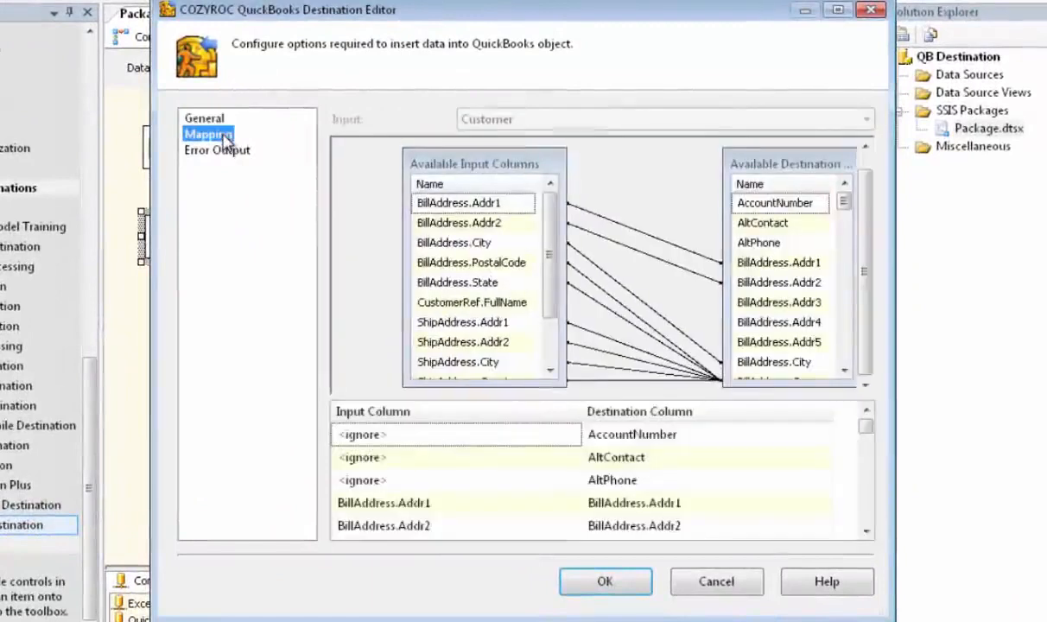
{"action": "left_click_drag", "start_coordinate": [892, 411], "coordinate": [1045, 406]}
{"action": "left_click_drag", "start_coordinate": [858, 277], "coordinate": [874, 268]}
{"action": "left_click_drag", "start_coordinate": [829, 181], "coordinate": [898, 181]}
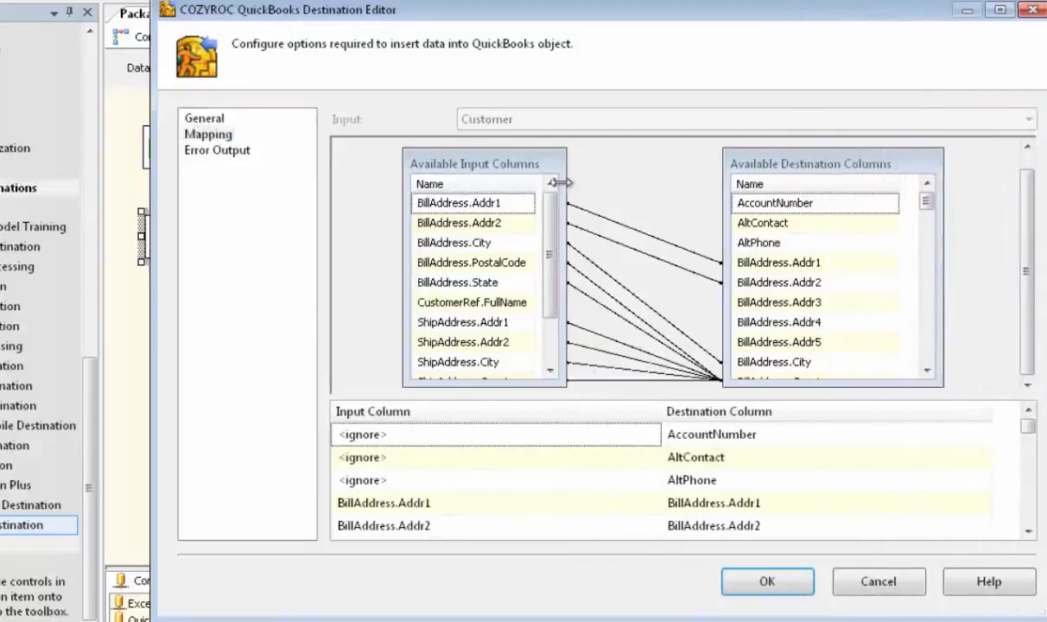
{"action": "left_click_drag", "start_coordinate": [560, 182], "coordinate": [603, 180]}
{"action": "left_click_drag", "start_coordinate": [534, 182], "coordinate": [576, 184]}
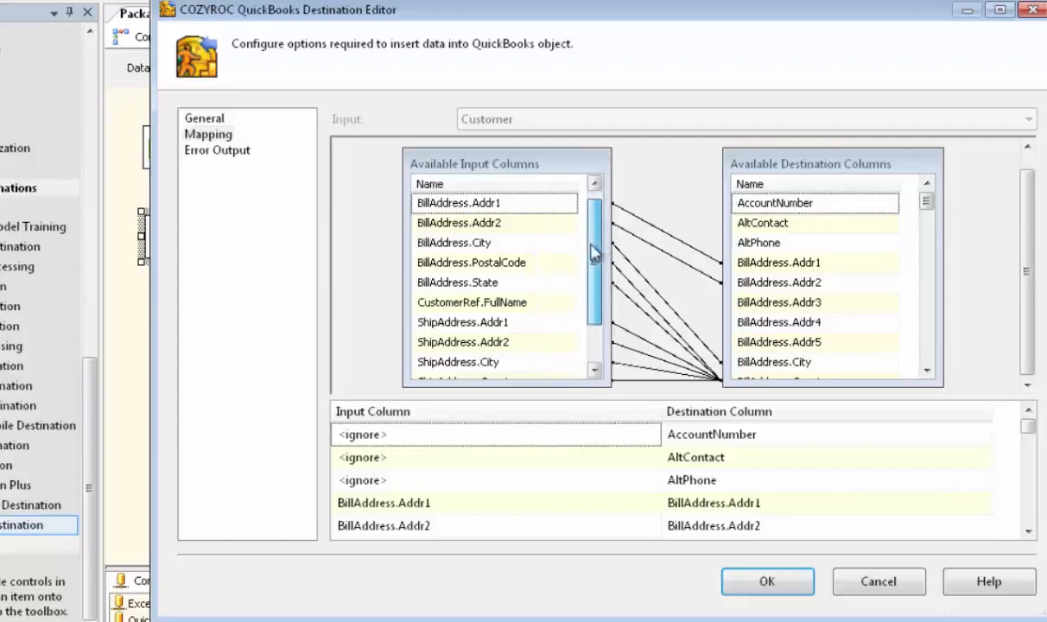
{"action": "left_click_drag", "start_coordinate": [594, 250], "coordinate": [593, 269]}
{"action": "left_click_drag", "start_coordinate": [925, 203], "coordinate": [927, 298]}
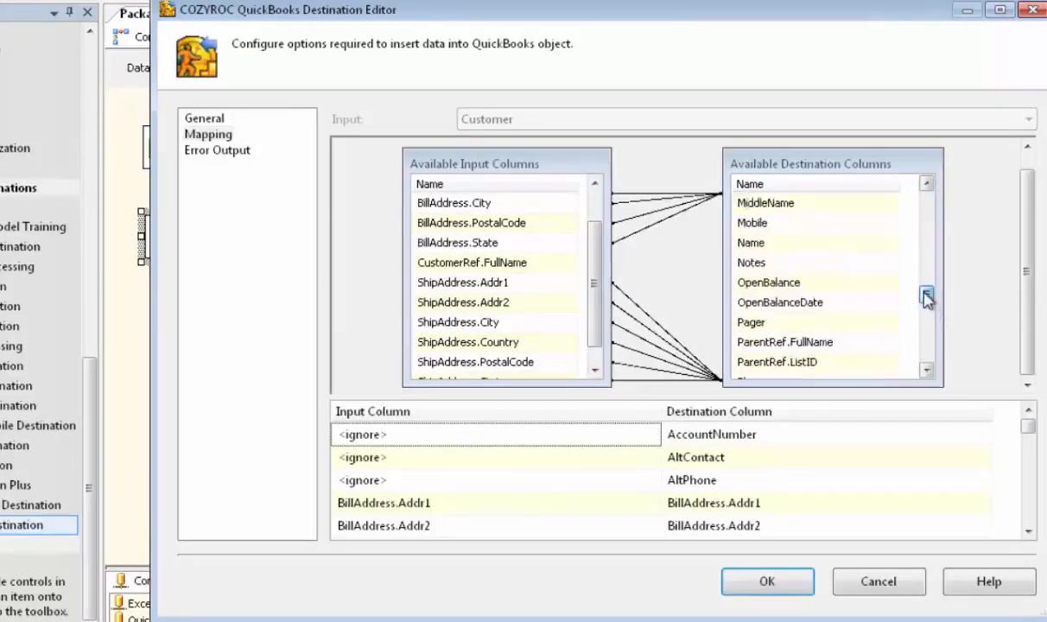
{"action": "left_click_drag", "start_coordinate": [566, 266], "coordinate": [746, 248]}
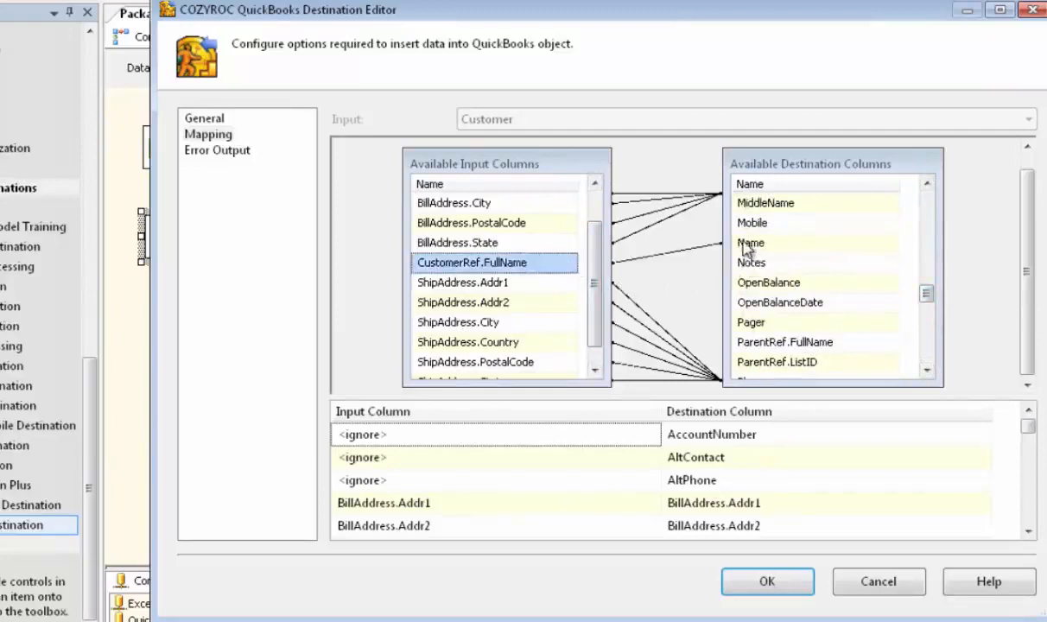
{"action": "left_click_drag", "start_coordinate": [595, 276], "coordinate": [594, 307]}
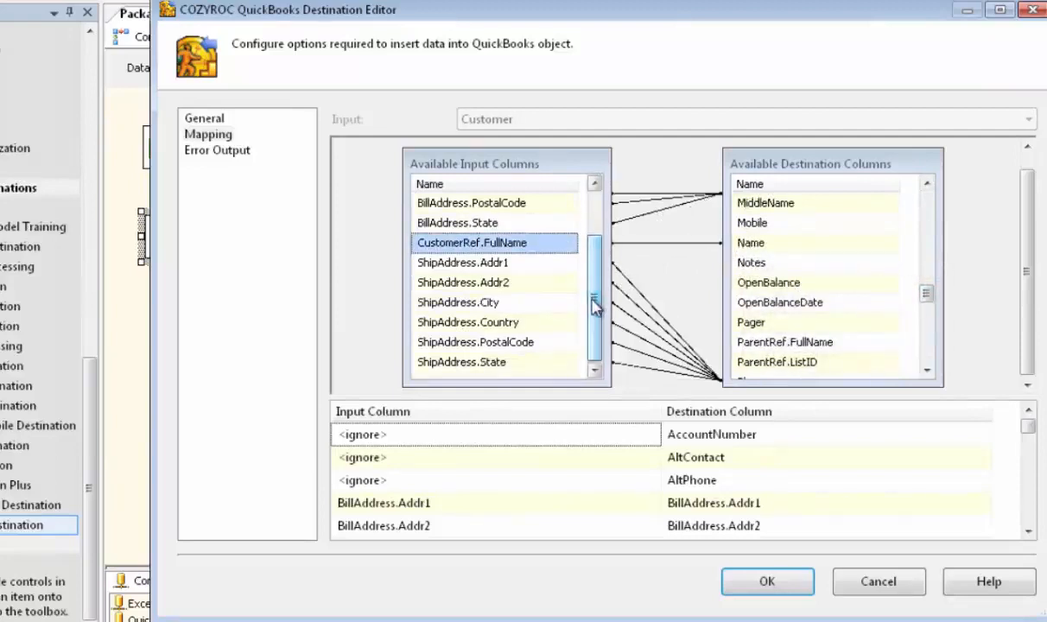
- Set the error handling of the destination's Customer input to Redirect row and accept the destination settings
{"action": "left_click", "coordinate": [229, 157]}
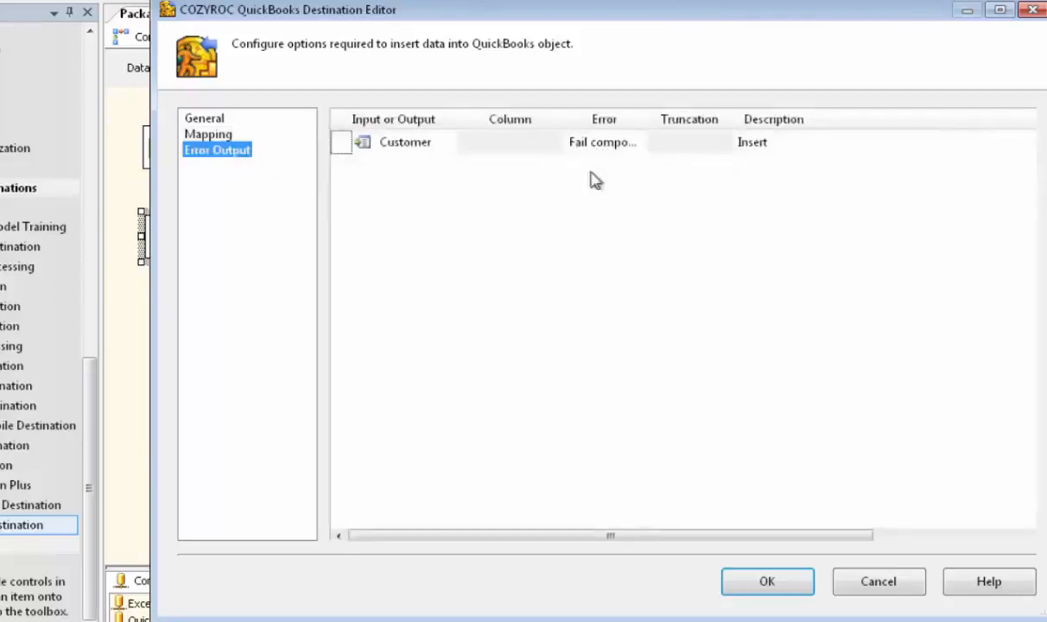
{"action": "left_click", "coordinate": [614, 149]}
{"action": "left_click", "coordinate": [639, 144]}
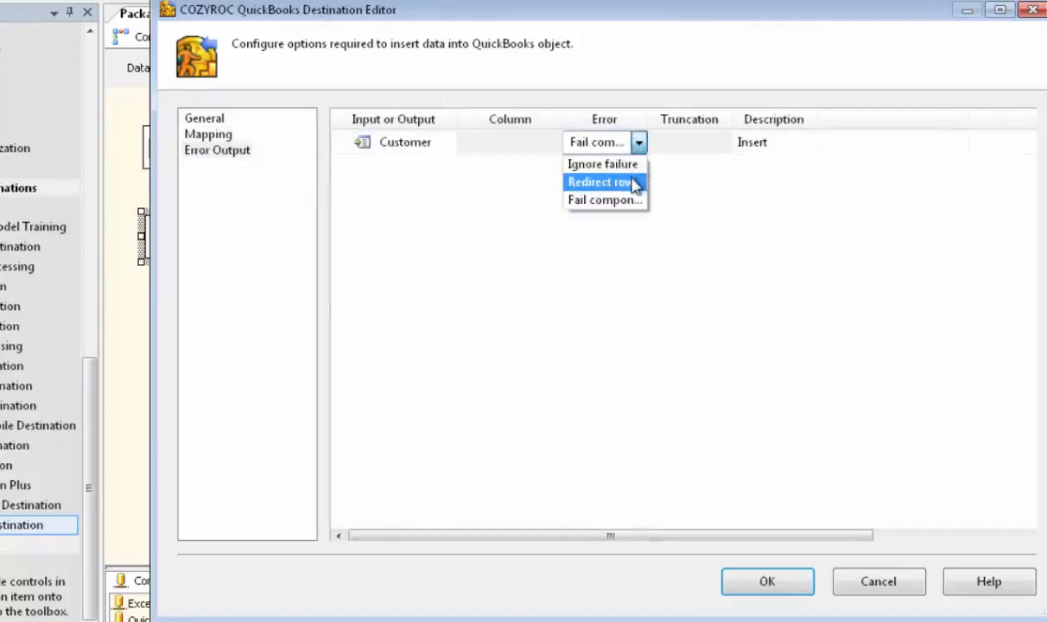
{"action": "left_click", "coordinate": [635, 183]}
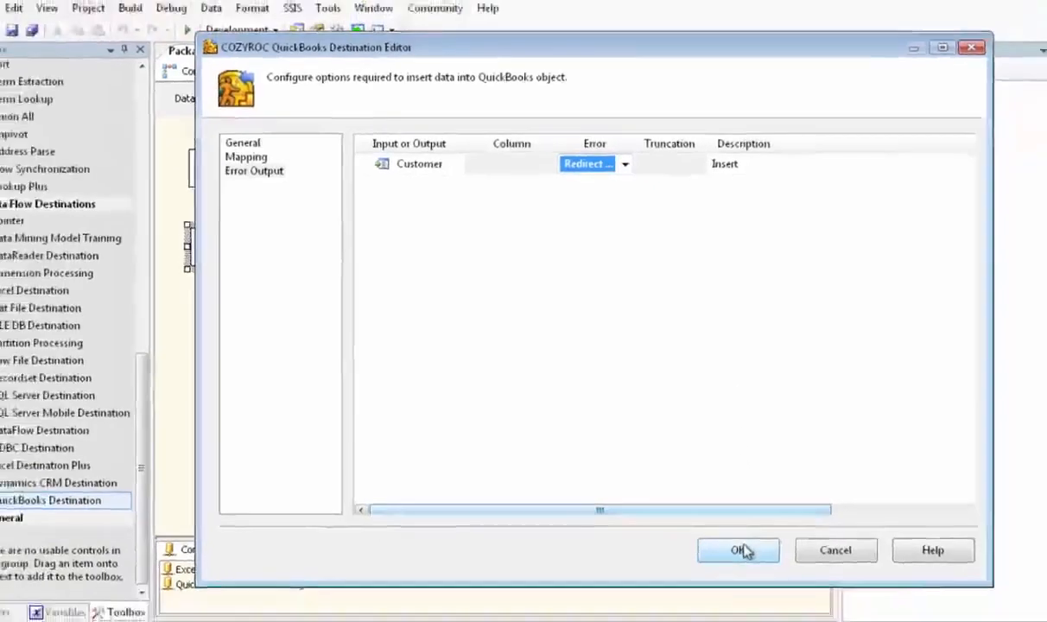
{"action": "left_click", "coordinate": [773, 578]}
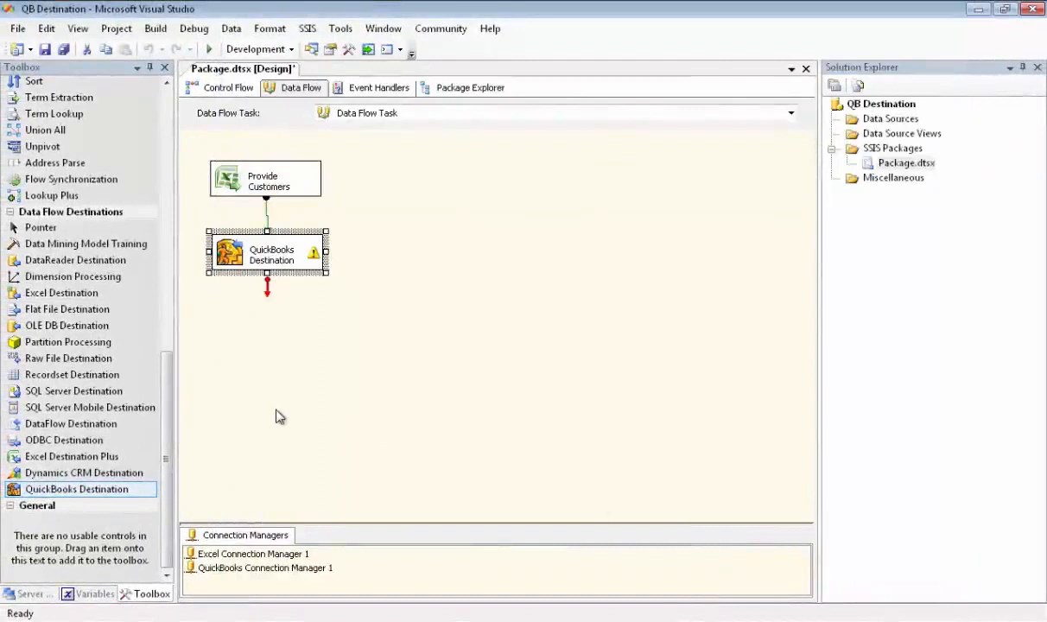
- Add an Excel Destination Plus below the QuickBooks Destination and connect the QuickBooks Destination's error output to it, keeping Redirect row
{"action": "left_click", "coordinate": [101, 459]}
{"action": "left_click_drag", "start_coordinate": [101, 460], "coordinate": [212, 313]}
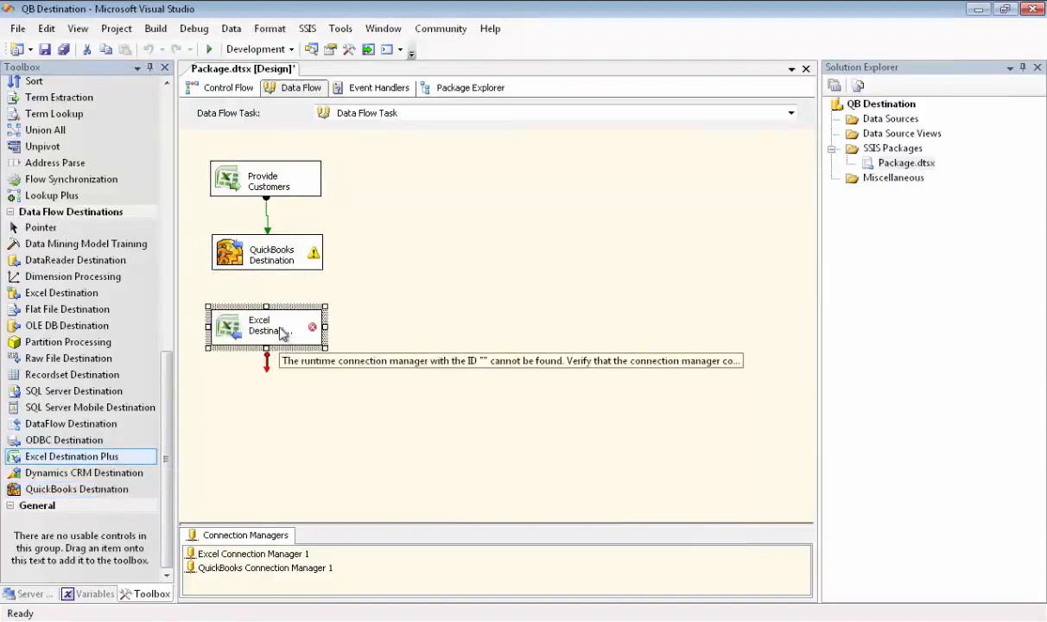
{"action": "left_click", "coordinate": [268, 253]}
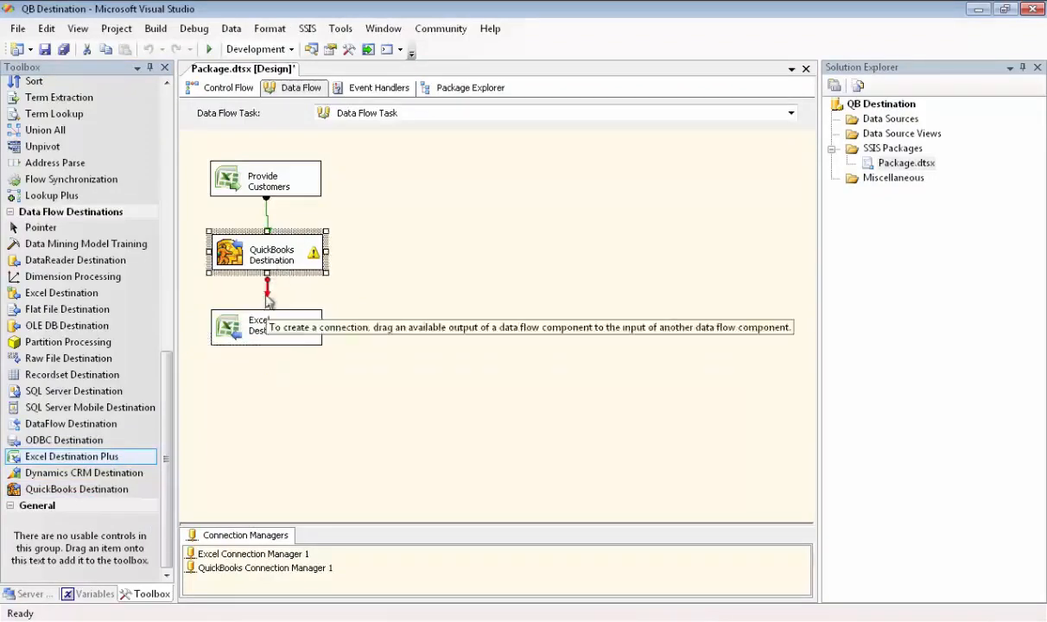
{"action": "left_click_drag", "start_coordinate": [268, 292], "coordinate": [267, 323]}
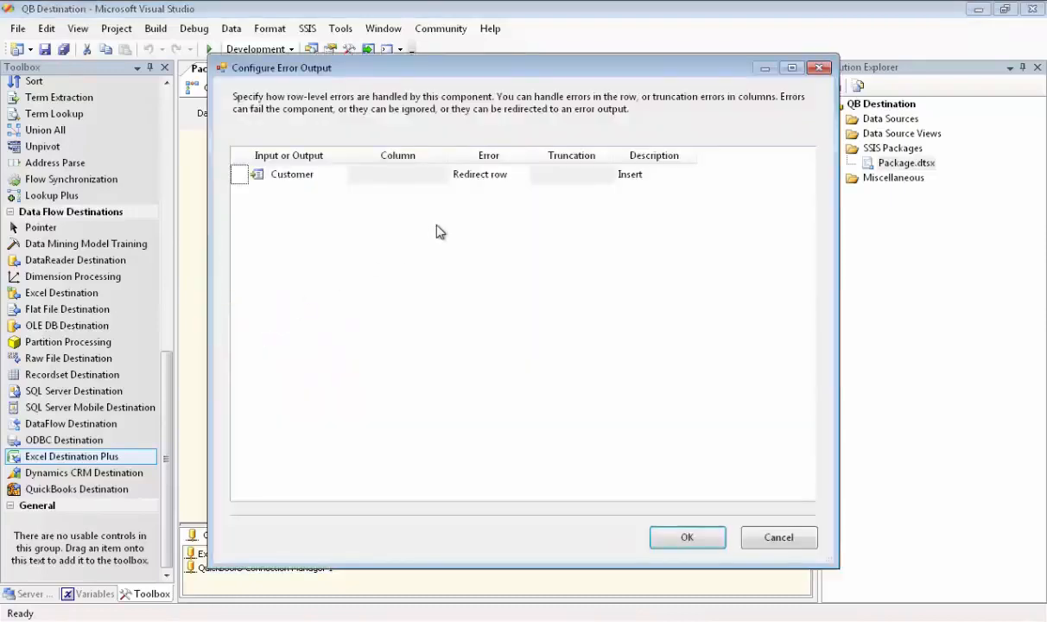
{"action": "left_click", "coordinate": [687, 537]}
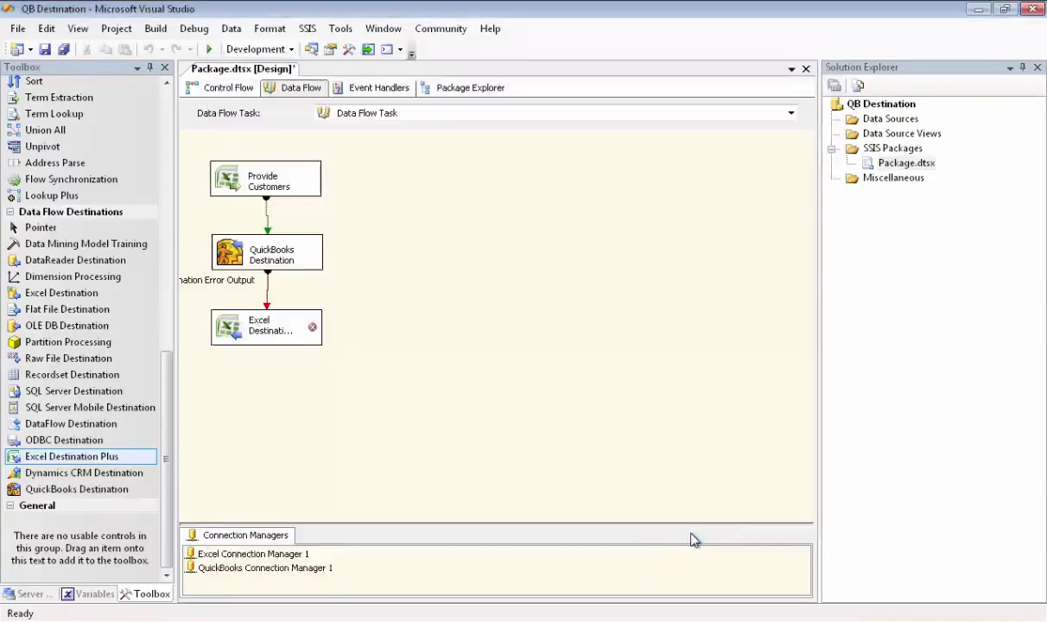
- Set the Excel Destination Plus to use Excel Connection Manager 1 and write to the Error Output worksheet
{"action": "double_click", "coordinate": [264, 332]}
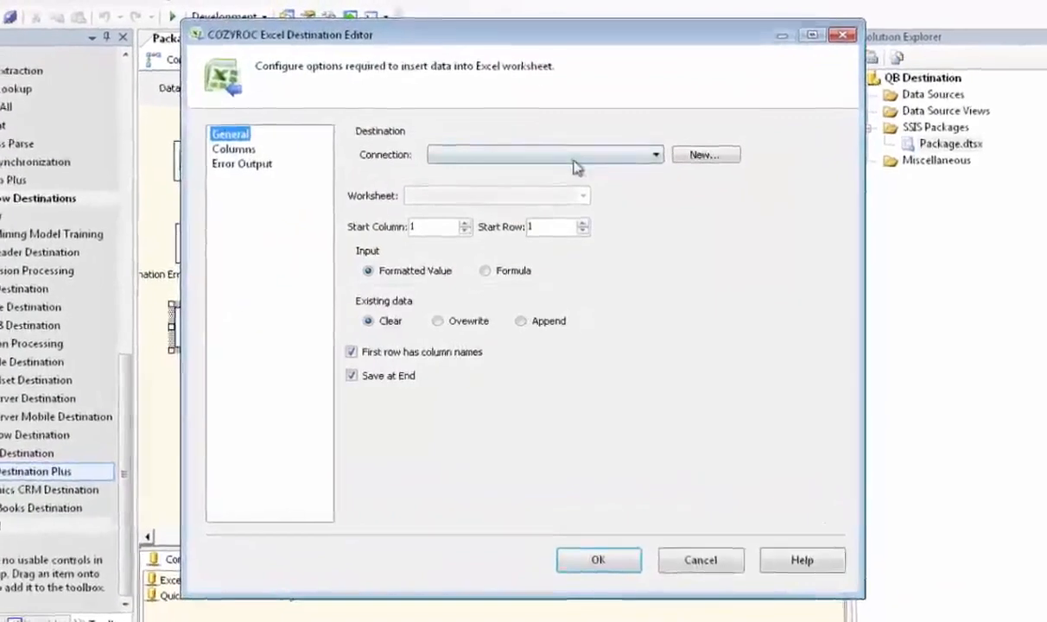
{"action": "left_click", "coordinate": [661, 152]}
{"action": "left_click", "coordinate": [558, 170]}
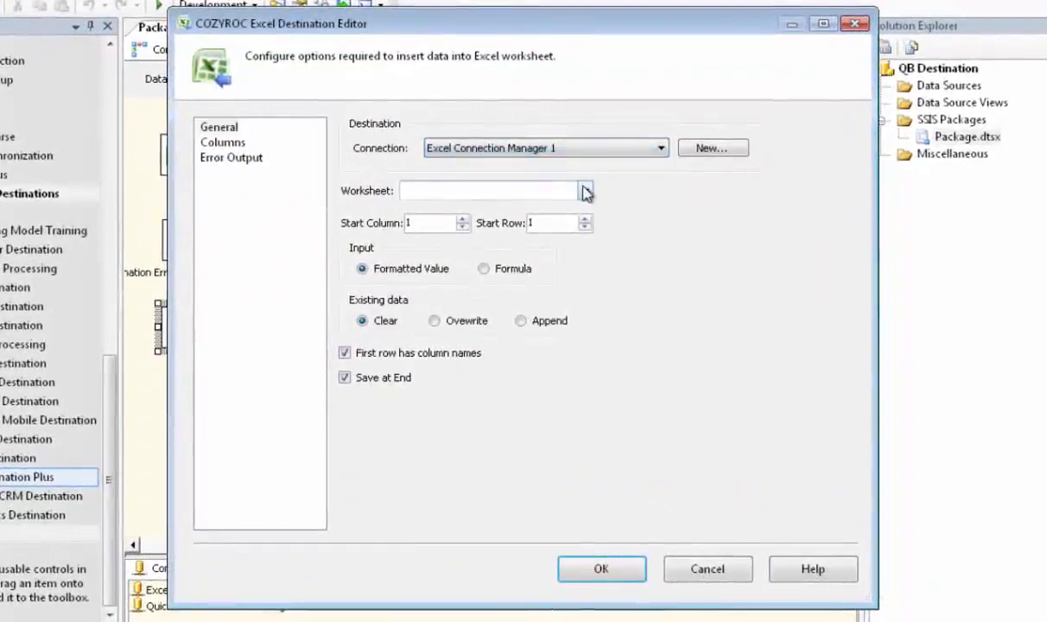
{"action": "left_click", "coordinate": [585, 191]}
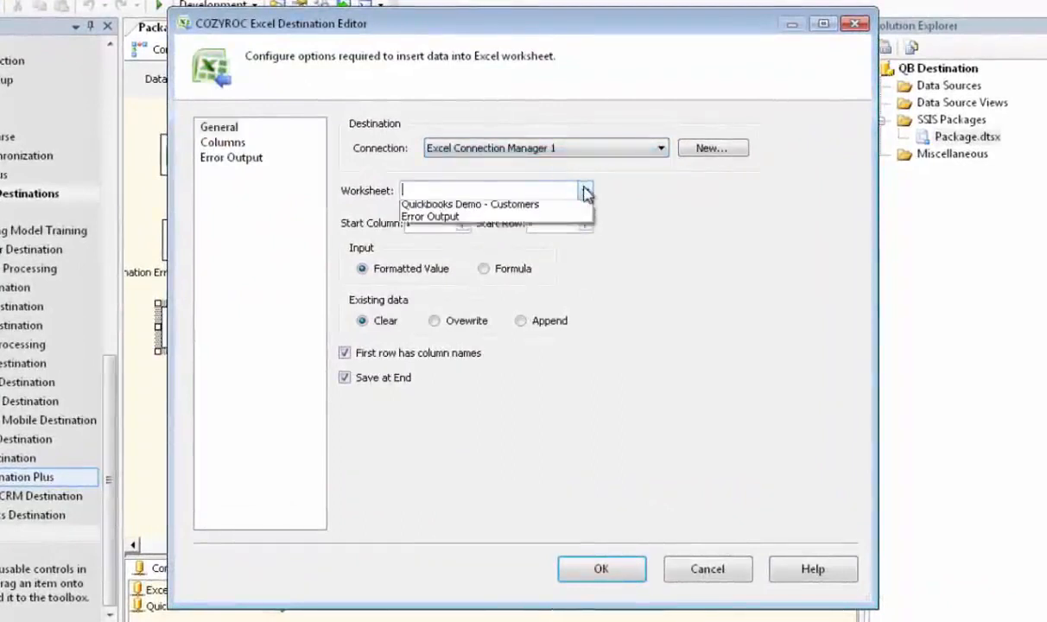
{"action": "left_click", "coordinate": [445, 221]}
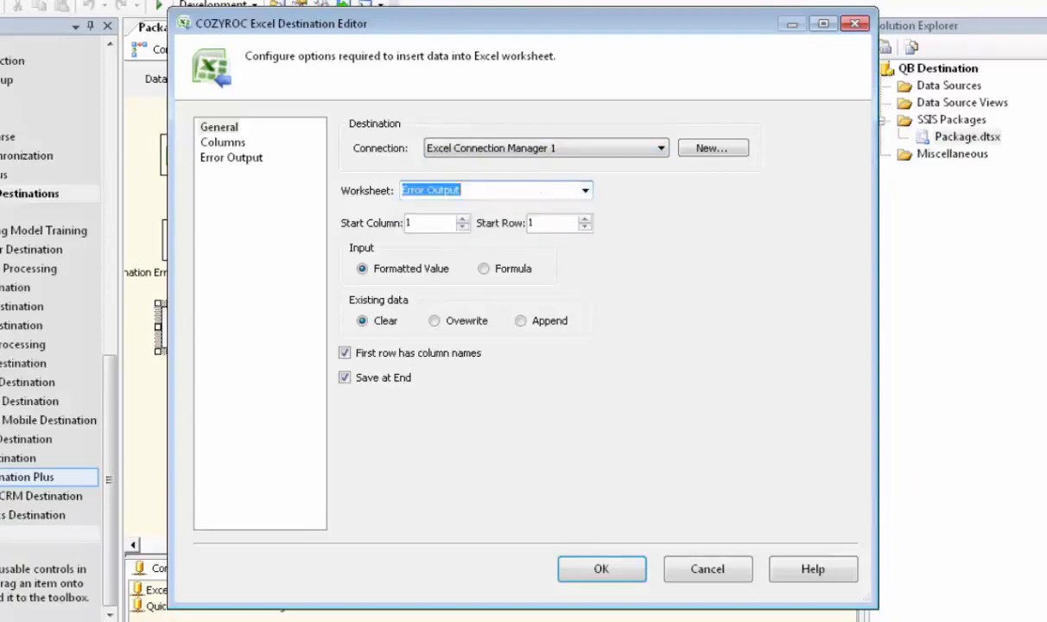
- Review the input columns and output aliases of the Excel destination, keep them all selected, and accept the settings
{"action": "left_click", "coordinate": [233, 143]}
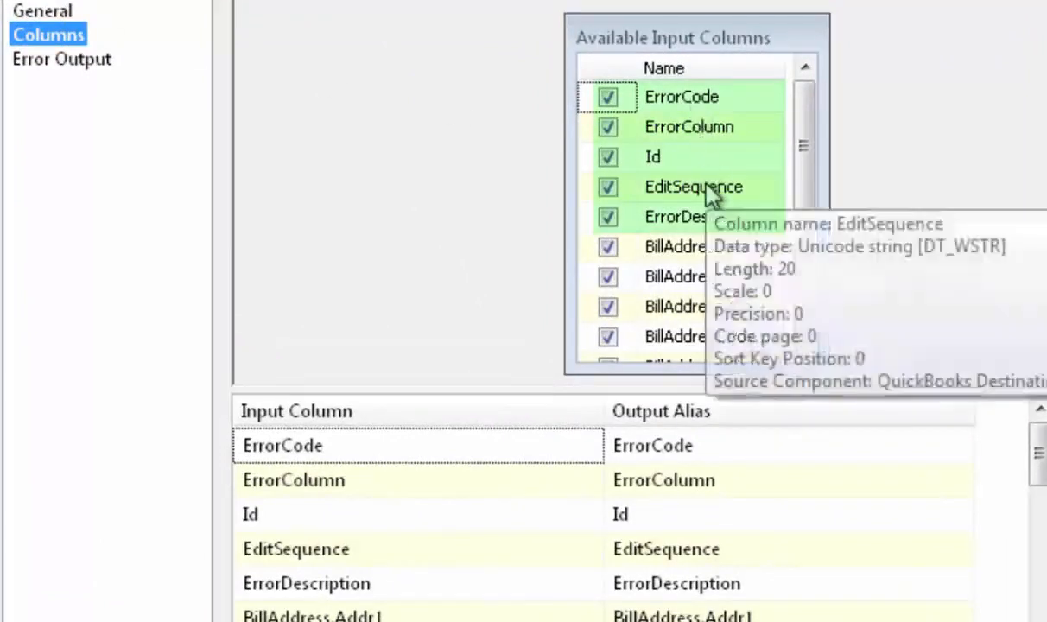
{"action": "mouse_move", "coordinate": [707, 221]}
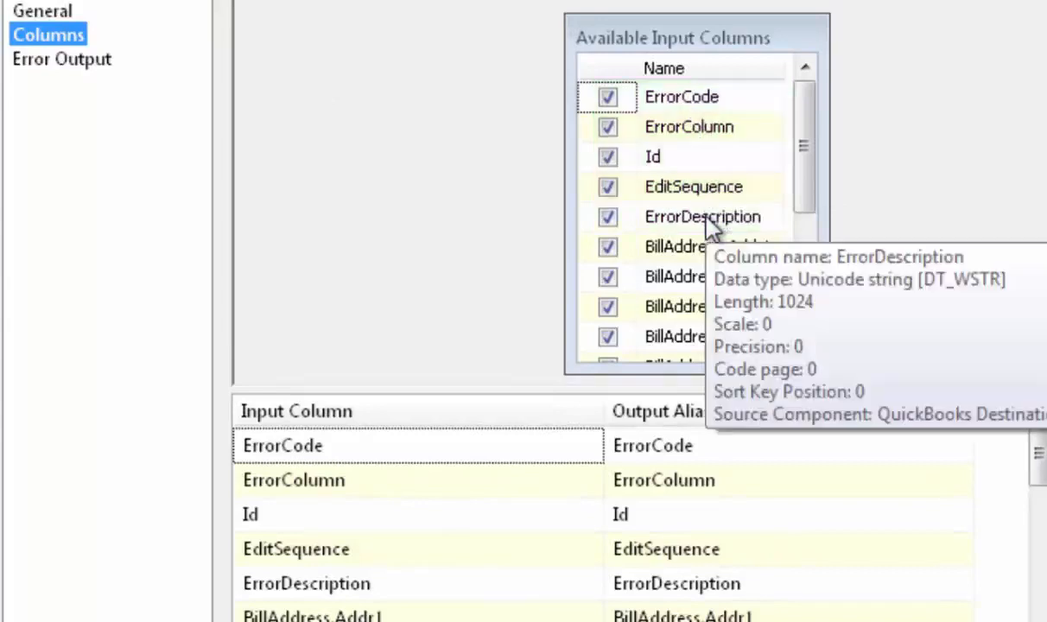
{"action": "left_click_drag", "start_coordinate": [811, 169], "coordinate": [814, 311]}
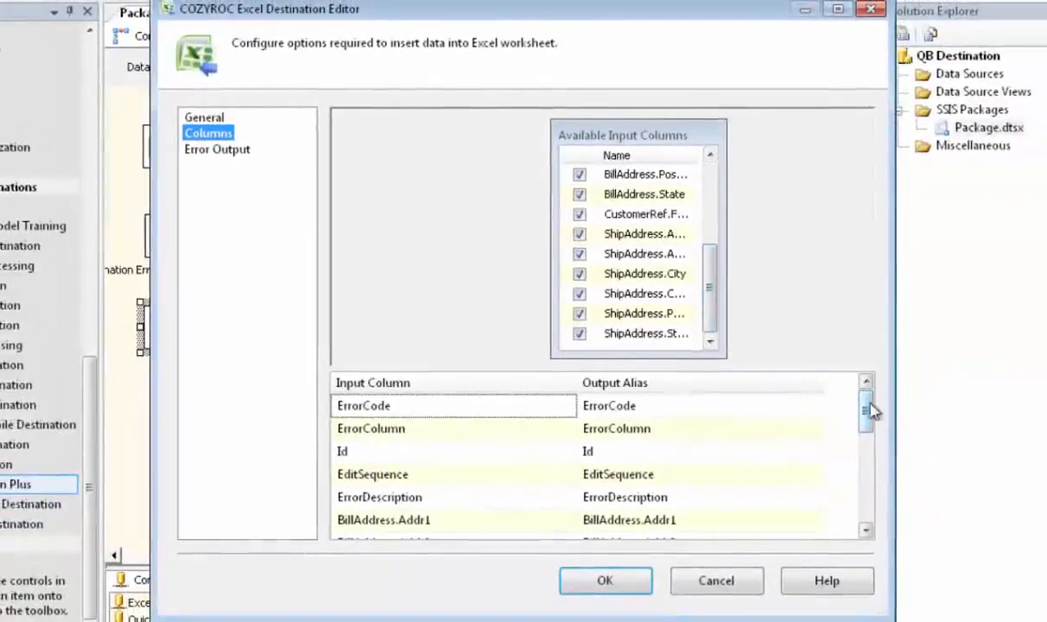
{"action": "left_click_drag", "start_coordinate": [868, 411], "coordinate": [868, 497]}
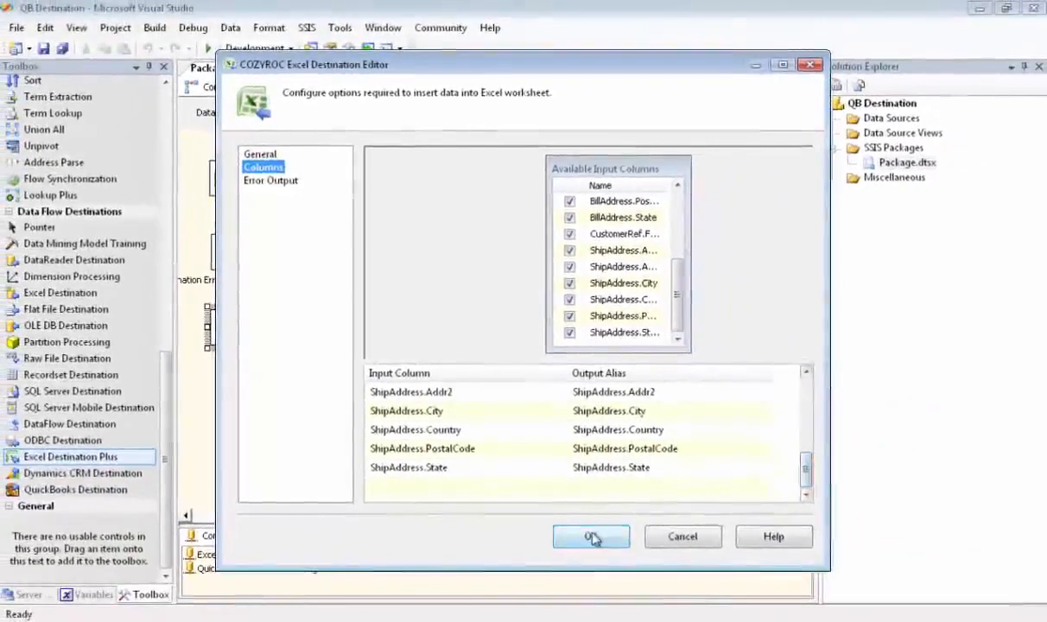
{"action": "left_click", "coordinate": [605, 580]}
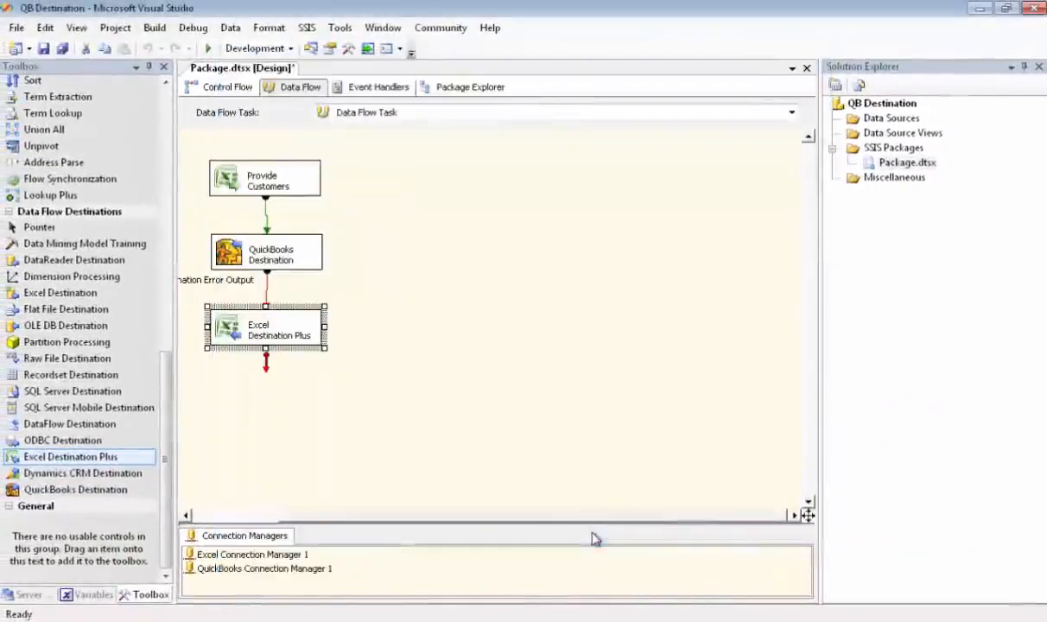
- Run the package and review its execution results in design mode
{"action": "left_click", "coordinate": [207, 47]}
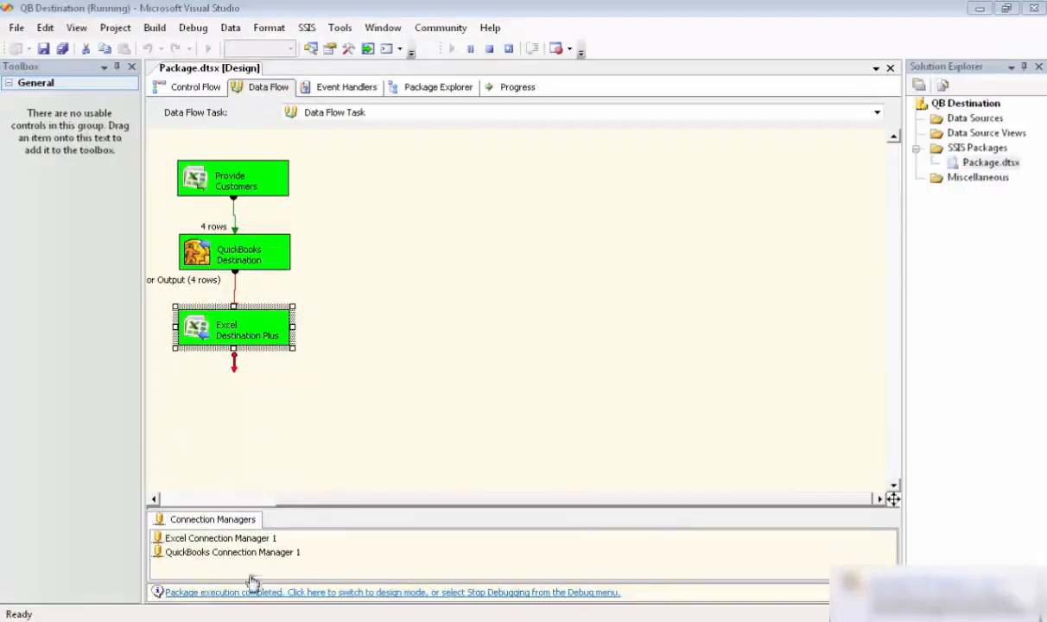
{"action": "left_click", "coordinate": [249, 595]}
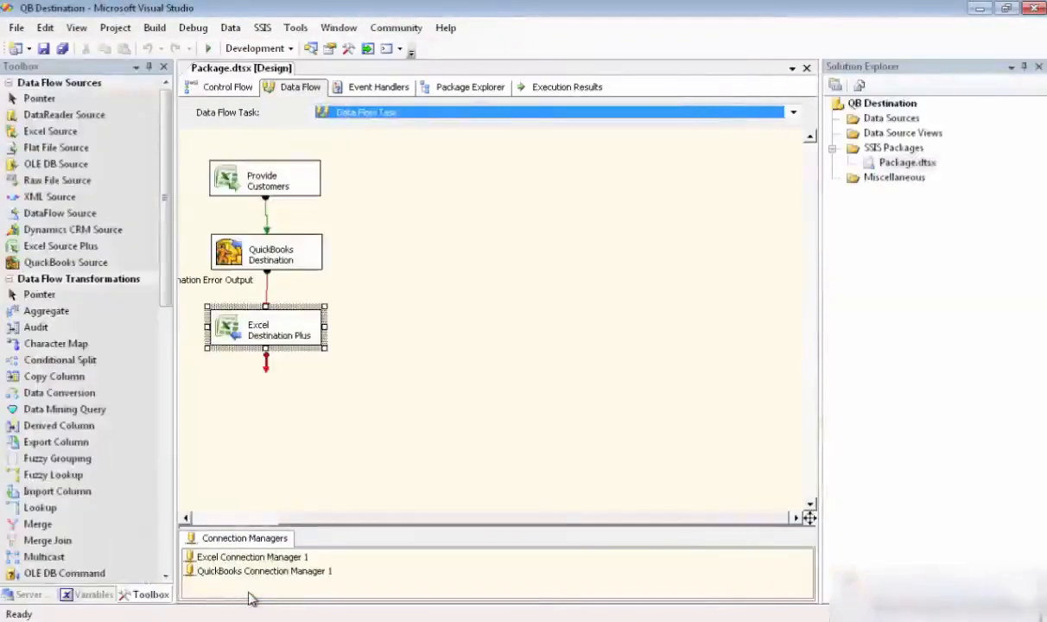
{"action": "left_click", "coordinate": [547, 93]}
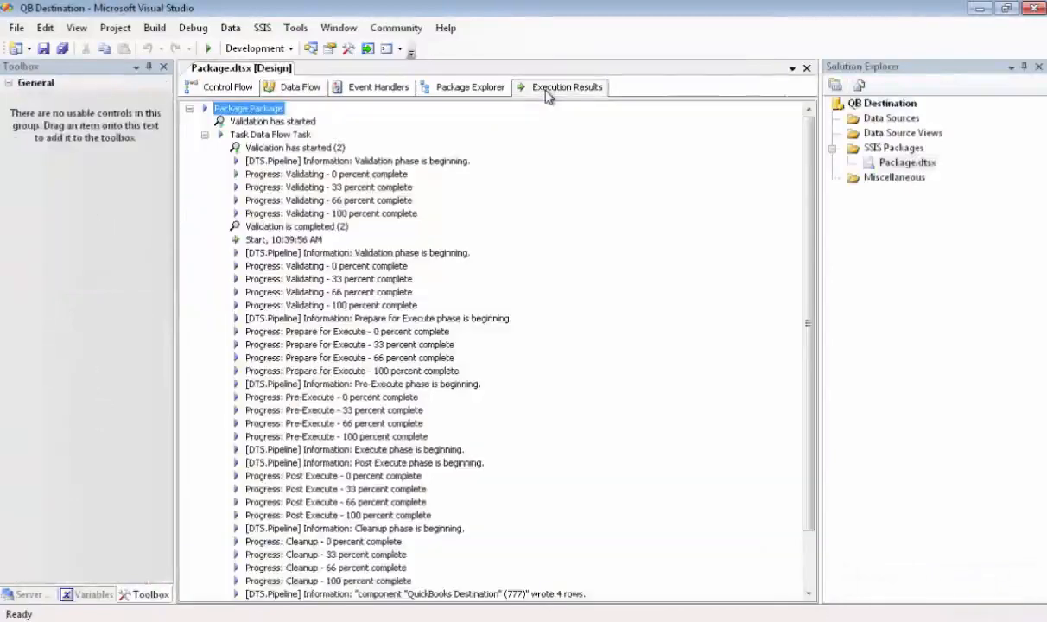
{"action": "scroll", "coordinate": [650, 295], "scroll_direction": "down", "scroll_amount": 2}
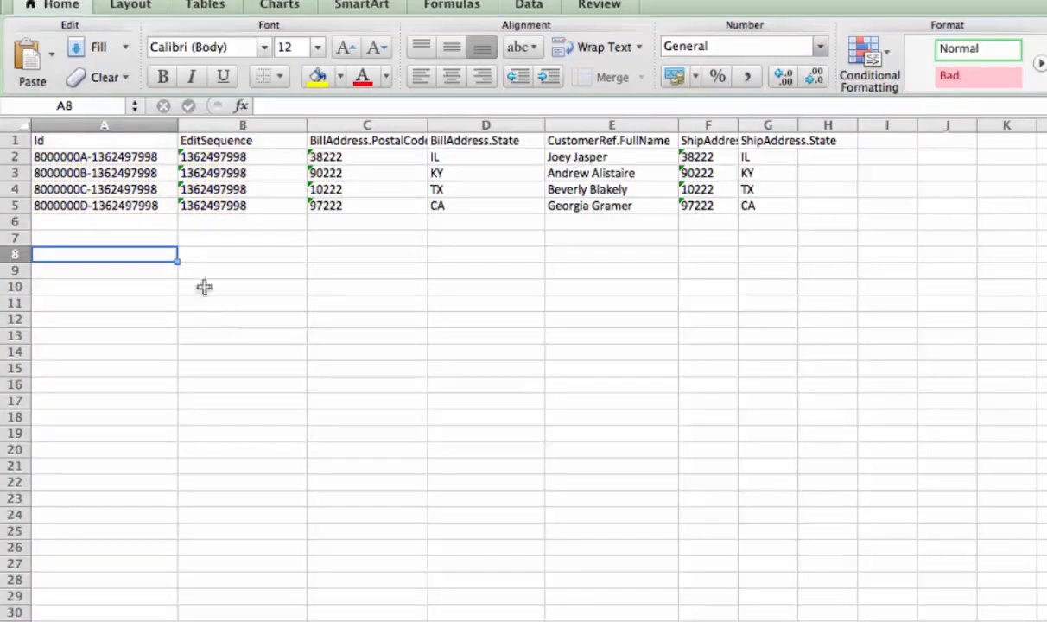
- In the customer updates spreadsheet in Excel, change the last digit of the Id in cell A4 to 0
{"action": "left_click", "coordinate": [153, 188]}
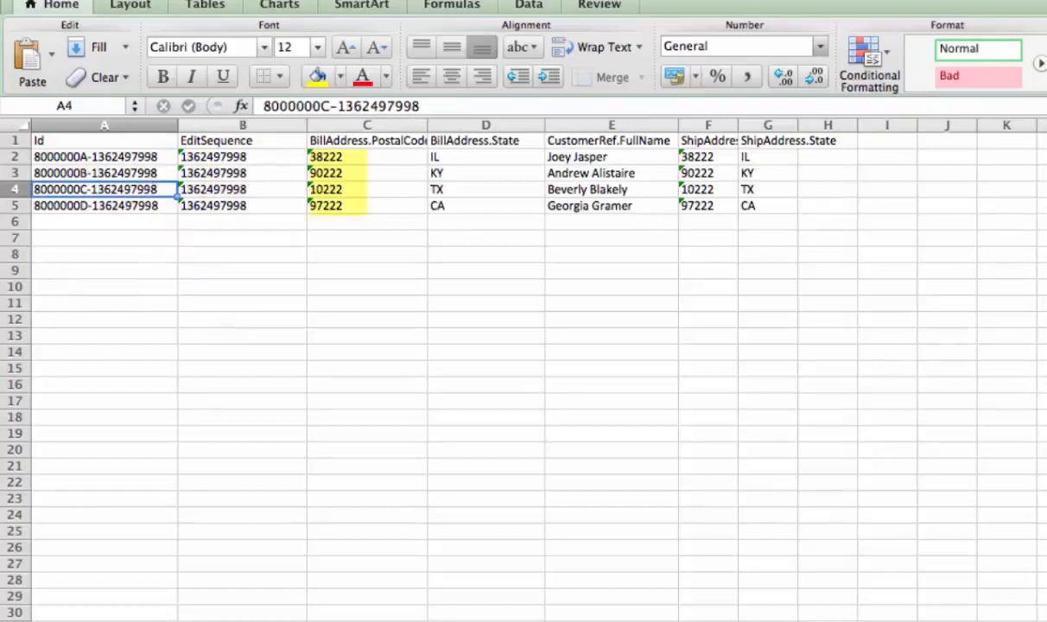
{"action": "left_click", "coordinate": [421, 106]}
{"action": "key", "text": "BackSpace"}
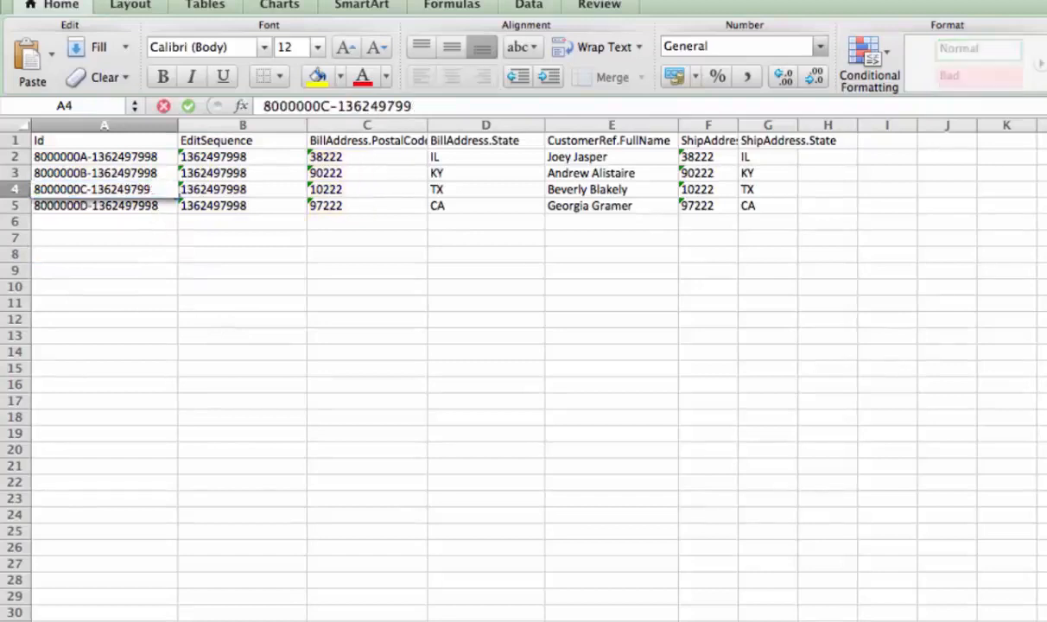
{"action": "type", "text": "0"}
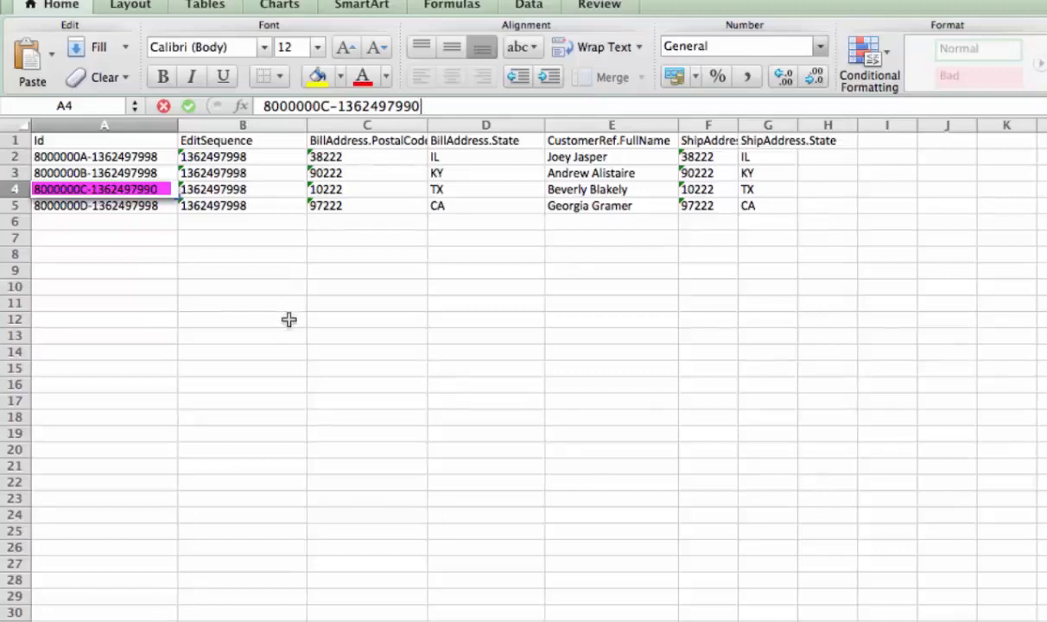
{"action": "key", "text": "Return"}
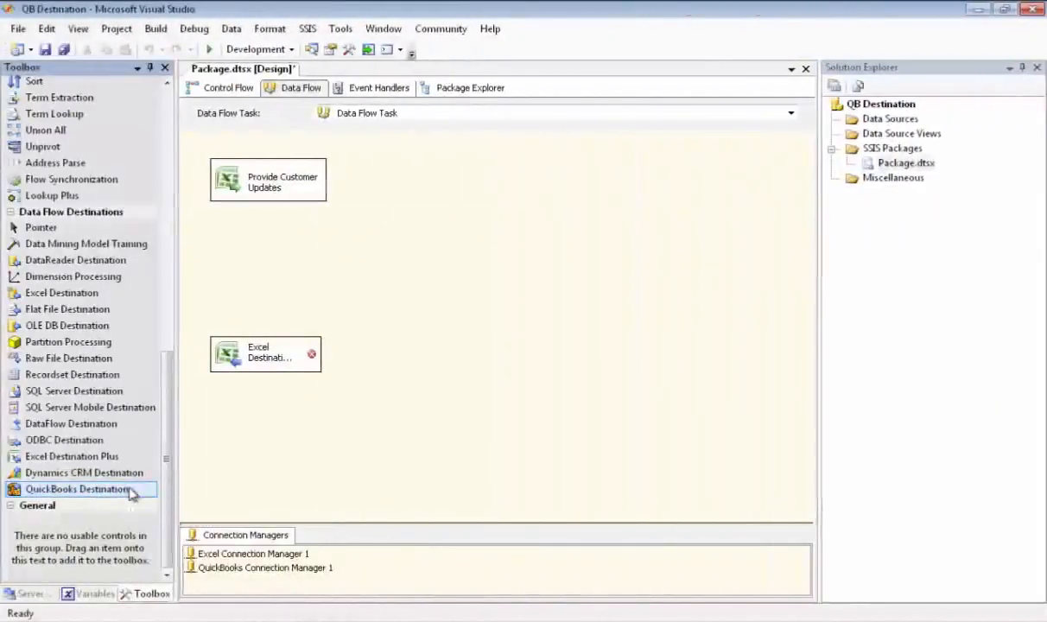
- In the Visual Studio data flow, add a QuickBooks Destination below Provide Customer Updates and assign it QuickBooks Connection Manager 1
{"action": "left_click_drag", "start_coordinate": [136, 493], "coordinate": [210, 247]}
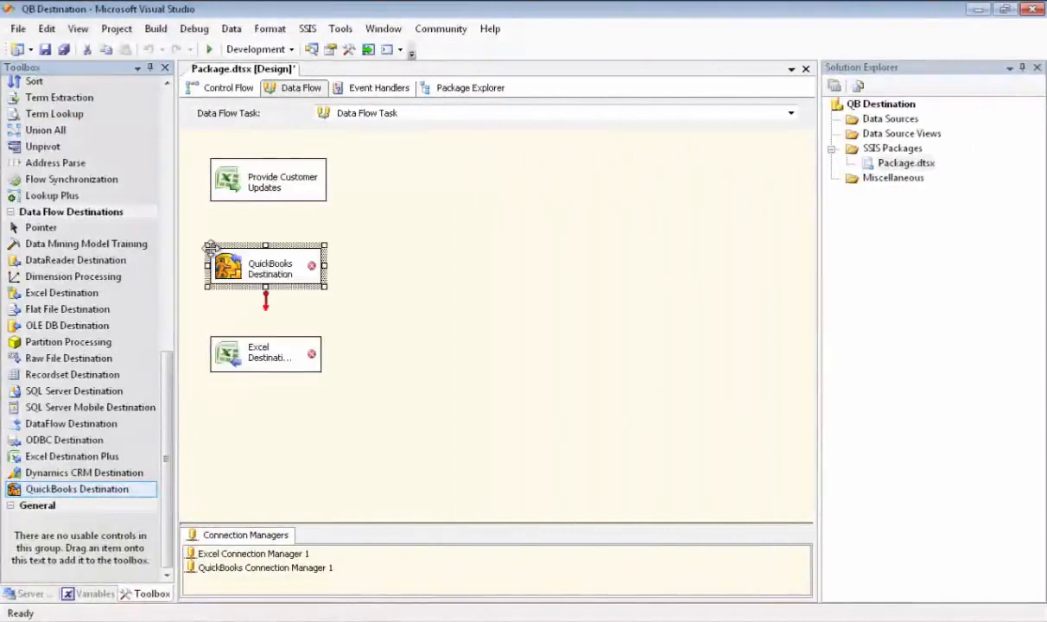
{"action": "double_click", "coordinate": [280, 273]}
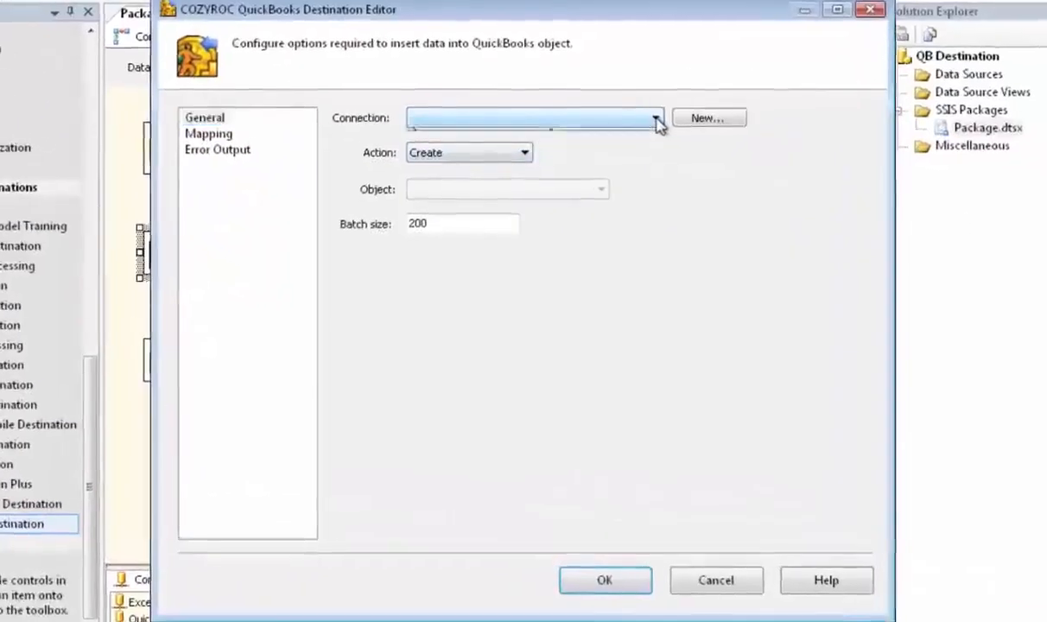
{"action": "left_click", "coordinate": [657, 122]}
{"action": "left_click", "coordinate": [587, 133]}
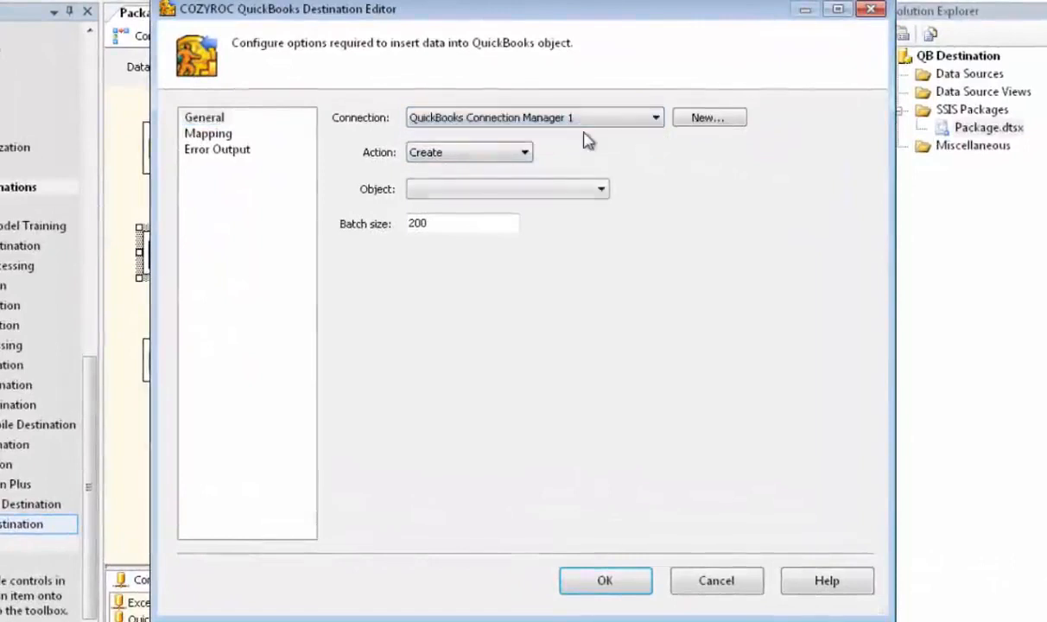
- Set the QuickBooks Destination's action to Update and its object to Customer, and accept the settings
{"action": "left_click", "coordinate": [525, 153]}
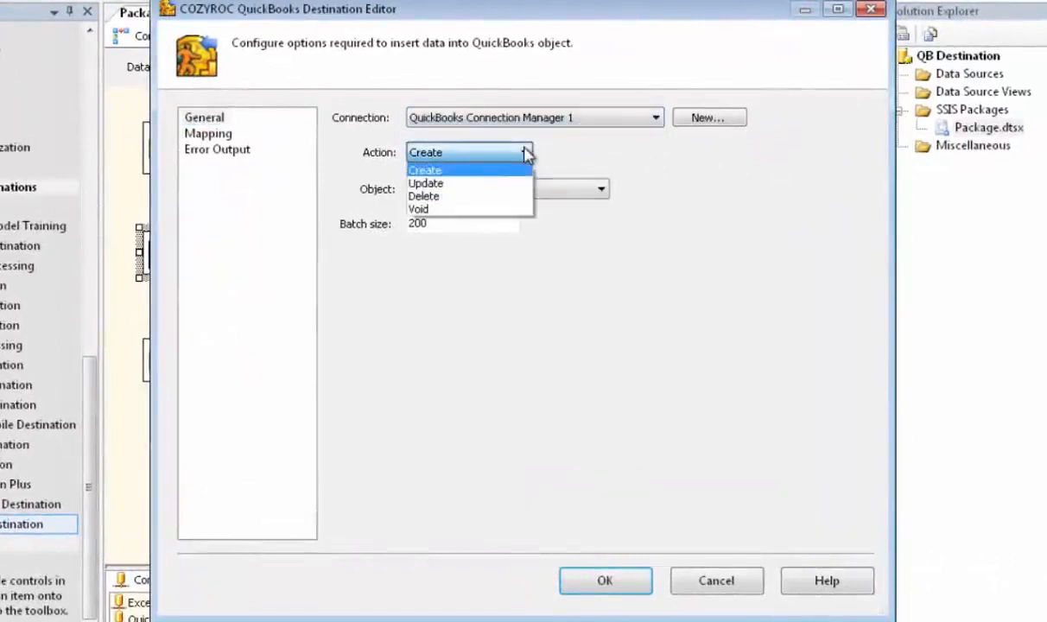
{"action": "left_click", "coordinate": [431, 186]}
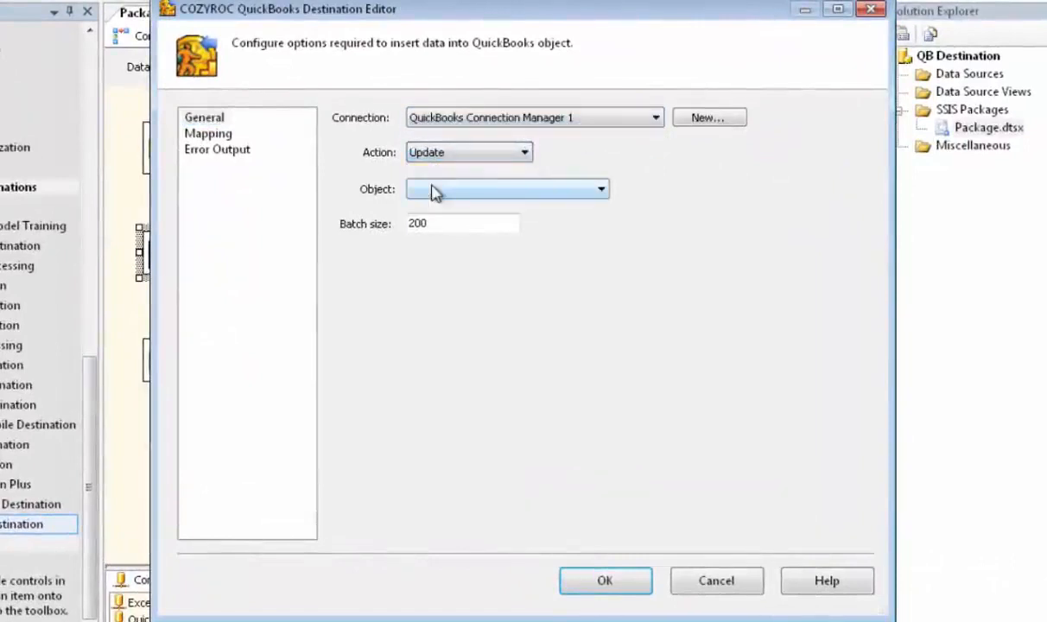
{"action": "left_click", "coordinate": [432, 186]}
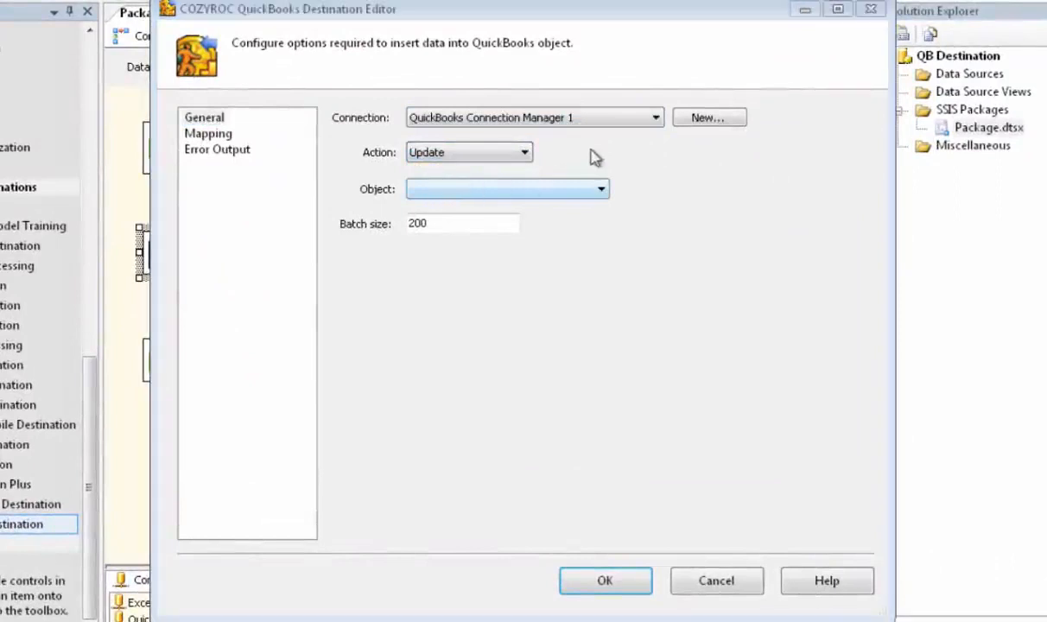
{"action": "left_click", "coordinate": [602, 190]}
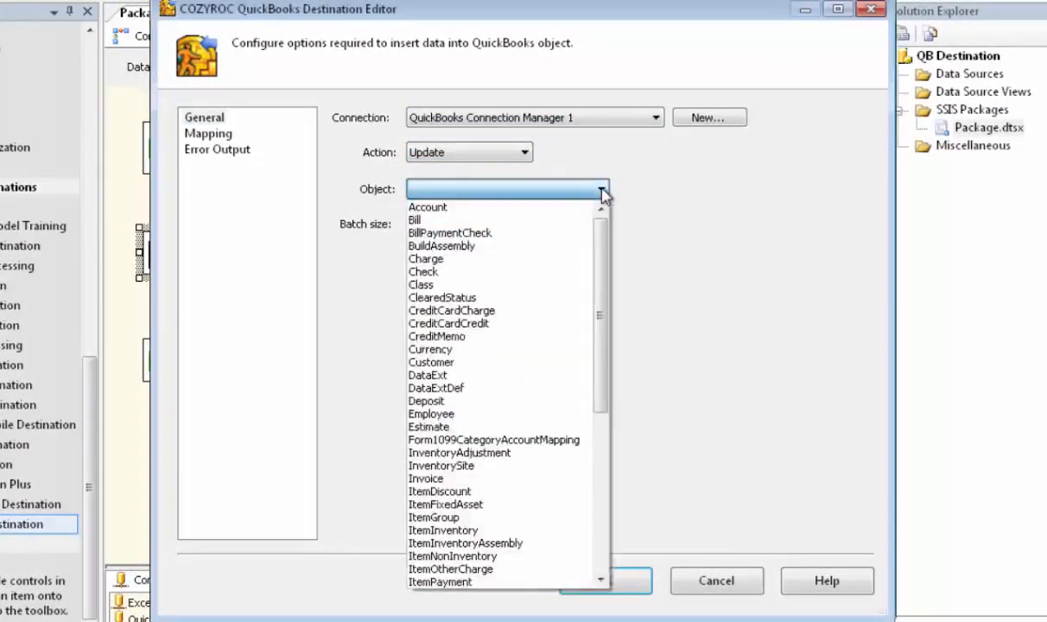
{"action": "left_click", "coordinate": [444, 362]}
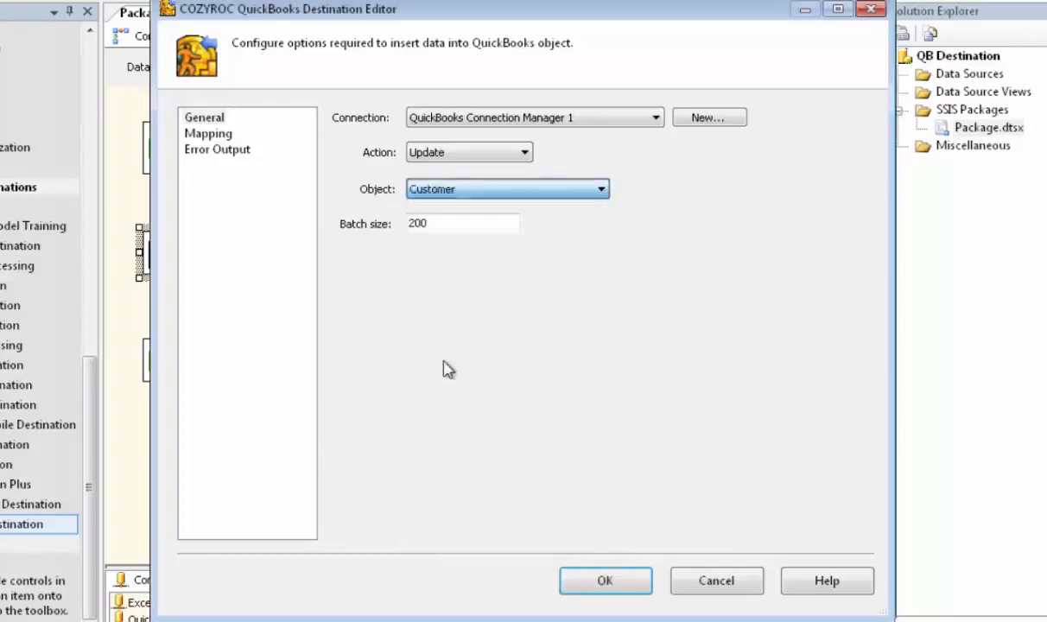
{"action": "left_click", "coordinate": [604, 581]}
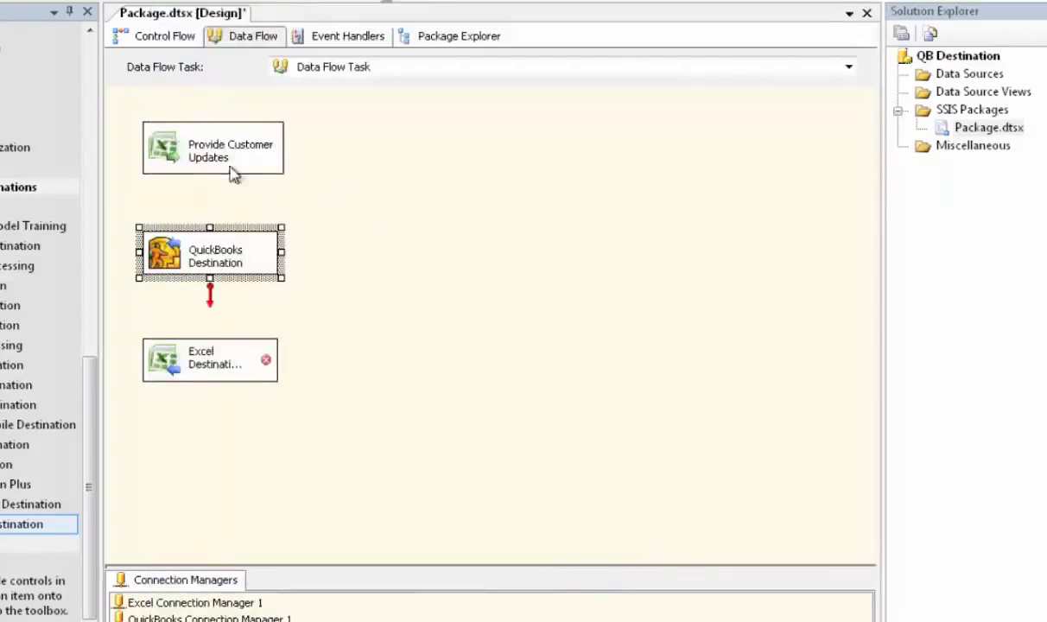
- Connect the output of Provide Customer Updates to the QuickBooks Destination and open the destination's column mapping
{"action": "left_click", "coordinate": [210, 149]}
{"action": "left_click_drag", "start_coordinate": [212, 199], "coordinate": [218, 257]}
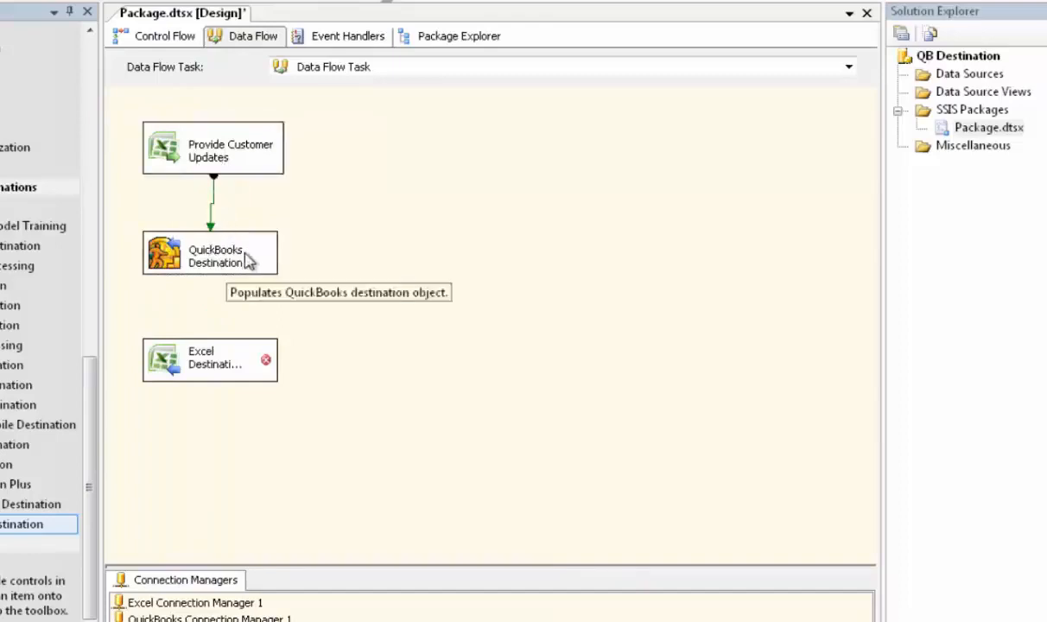
{"action": "double_click", "coordinate": [247, 252]}
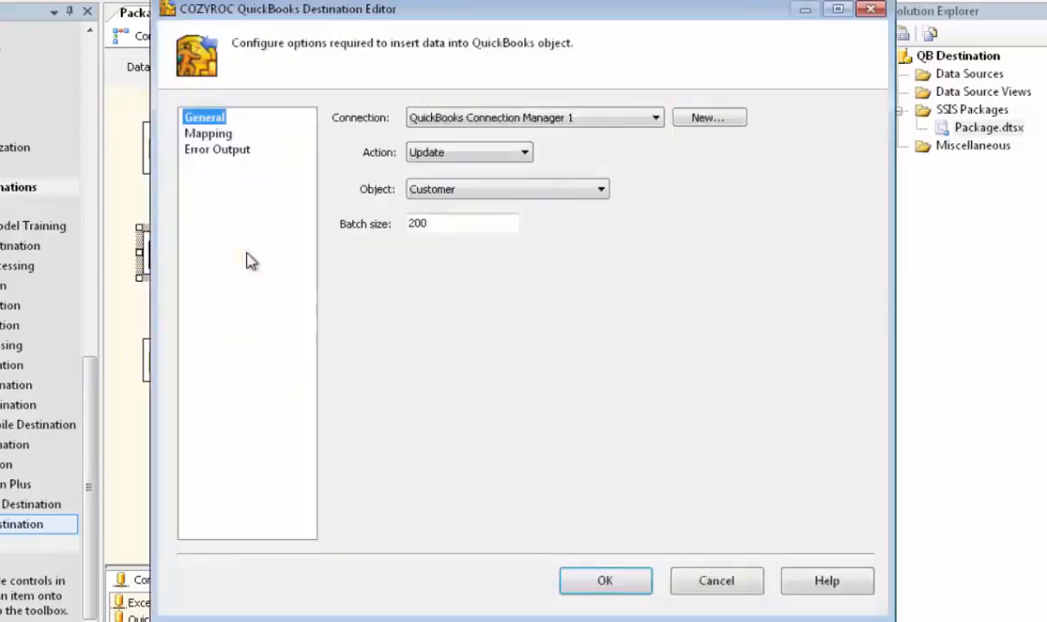
{"action": "left_click", "coordinate": [224, 135]}
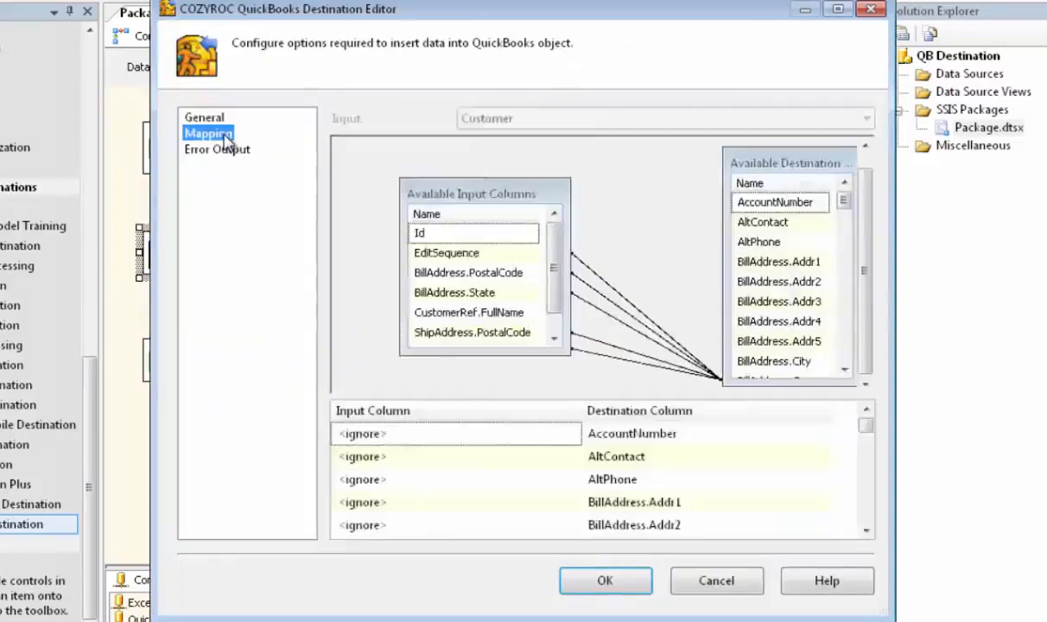
- Enlarge the list of input columns, and map Id to the destination column ListID and CustomerRef.FullName to Name
{"action": "left_click_drag", "start_coordinate": [482, 197], "coordinate": [453, 189]}
{"action": "left_click_drag", "start_coordinate": [542, 299], "coordinate": [583, 307]}
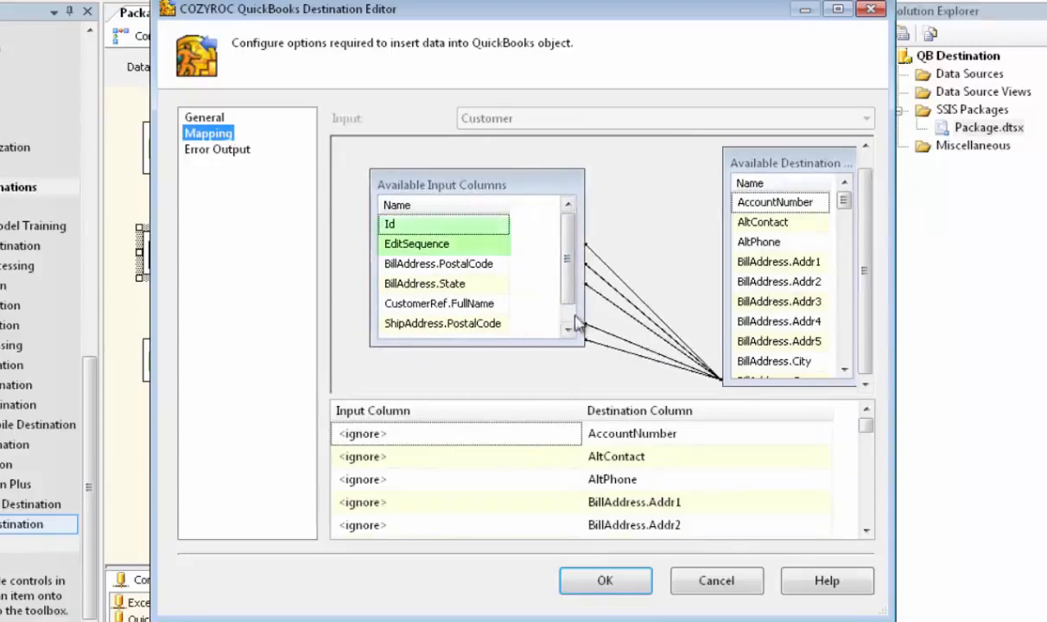
{"action": "left_click_drag", "start_coordinate": [545, 345], "coordinate": [546, 376]}
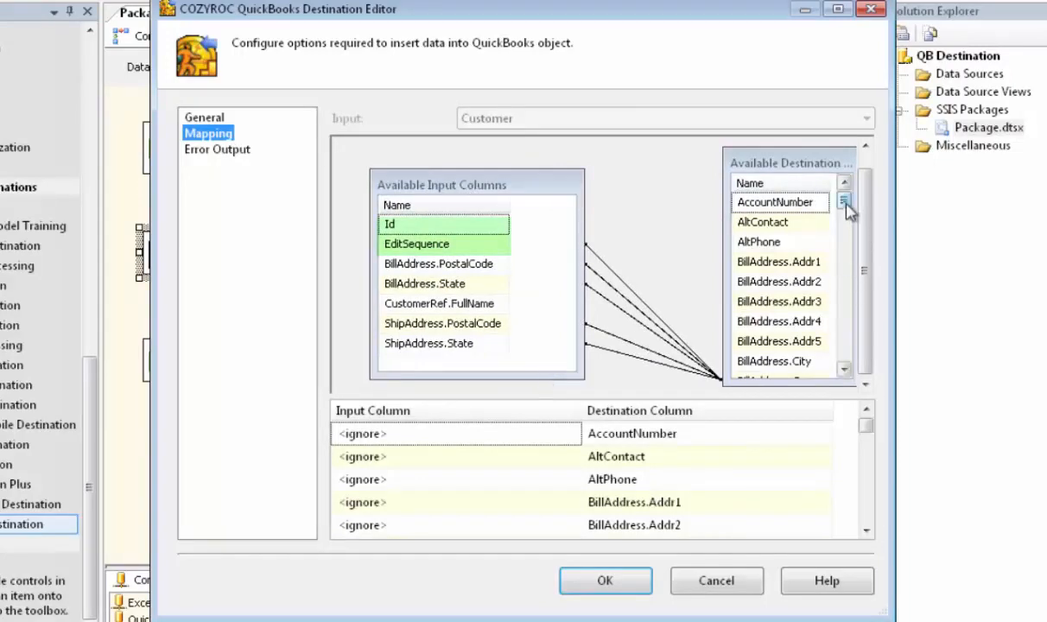
{"action": "left_click_drag", "start_coordinate": [846, 204], "coordinate": [848, 289]}
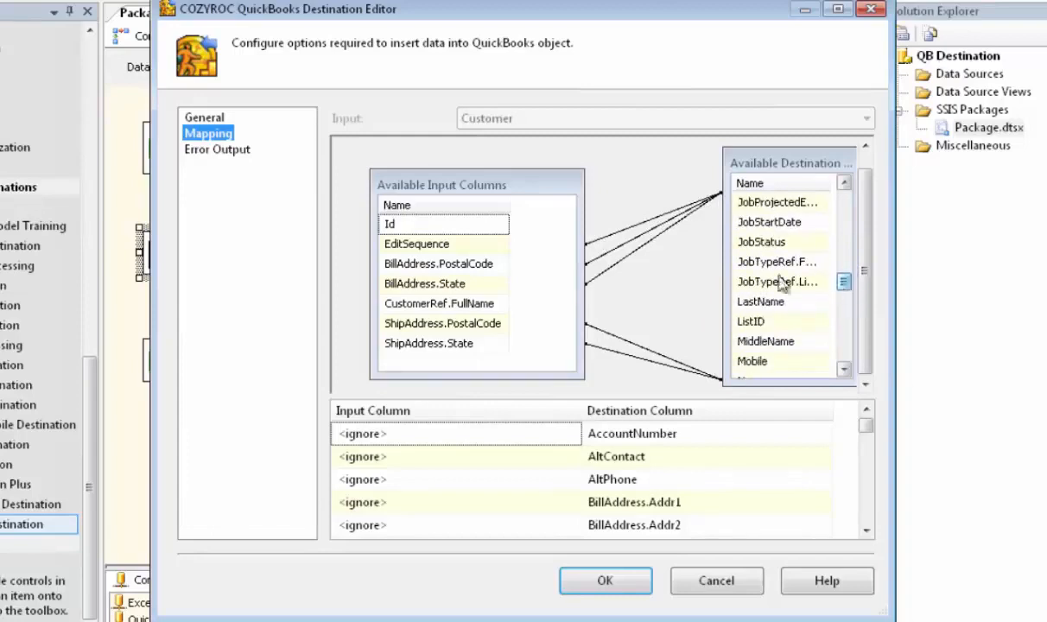
{"action": "left_click_drag", "start_coordinate": [475, 221], "coordinate": [721, 322]}
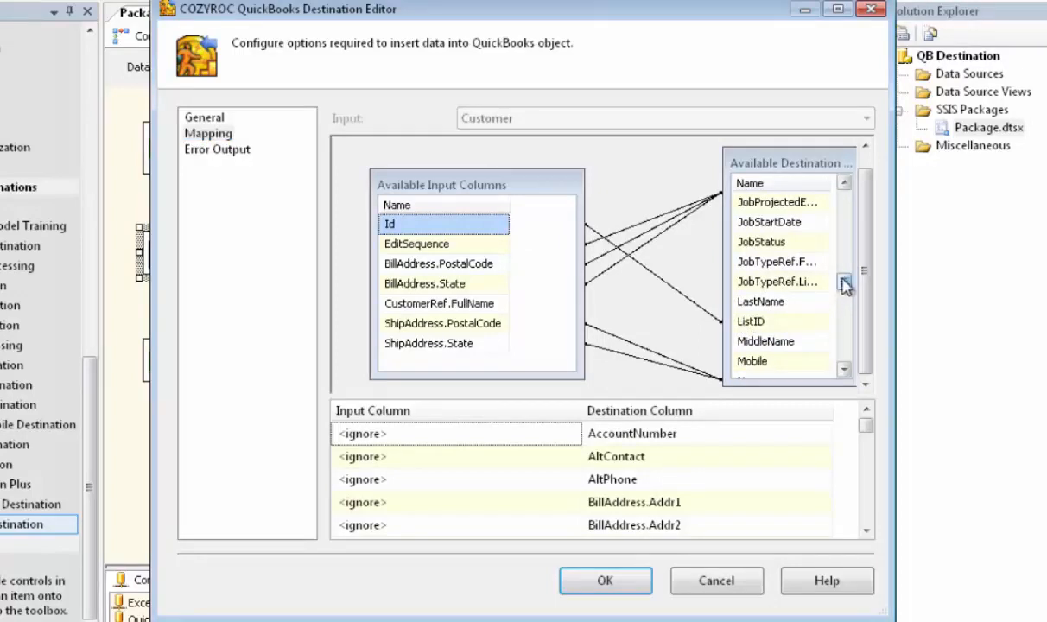
{"action": "left_click_drag", "start_coordinate": [846, 278], "coordinate": [844, 294]}
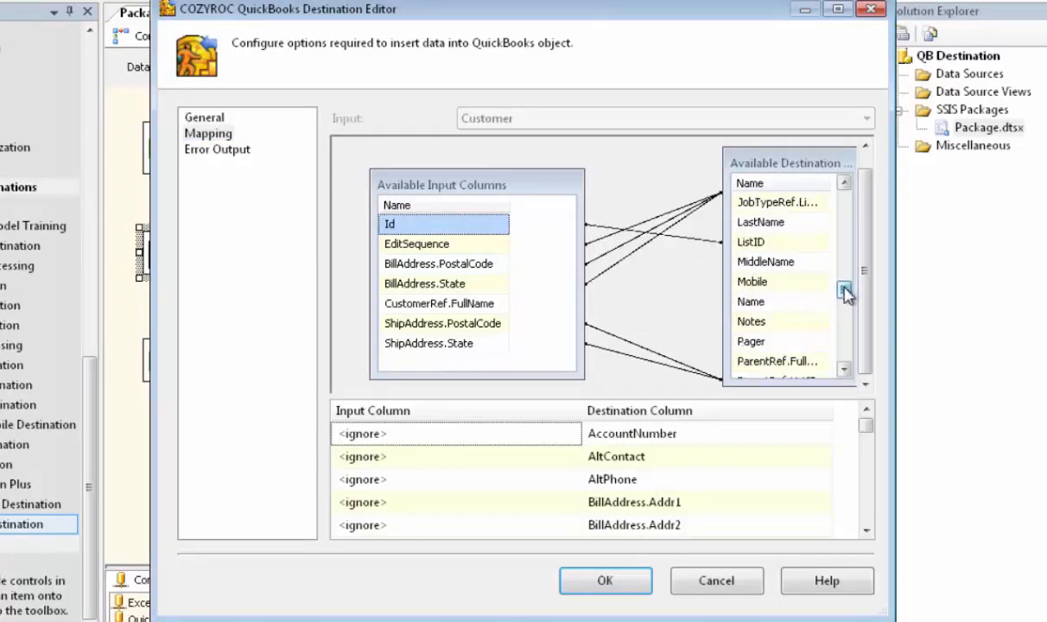
{"action": "left_click_drag", "start_coordinate": [499, 309], "coordinate": [748, 311]}
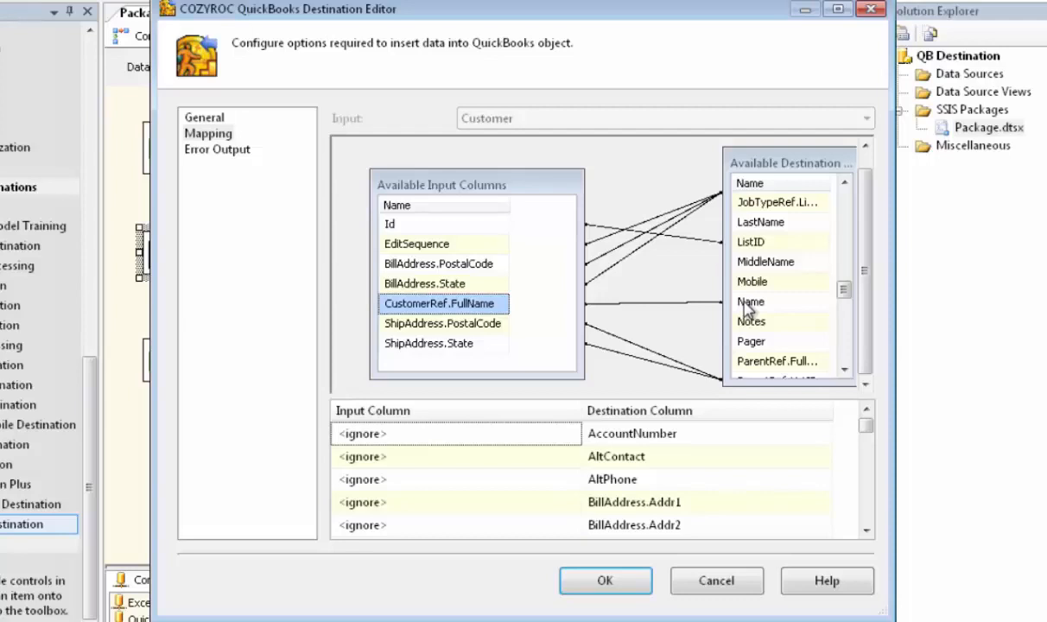
- Set the QuickBooks Destination's error handling for Customer to Redirect row, and connect its error output to the Excel destination
{"action": "left_click", "coordinate": [216, 152]}
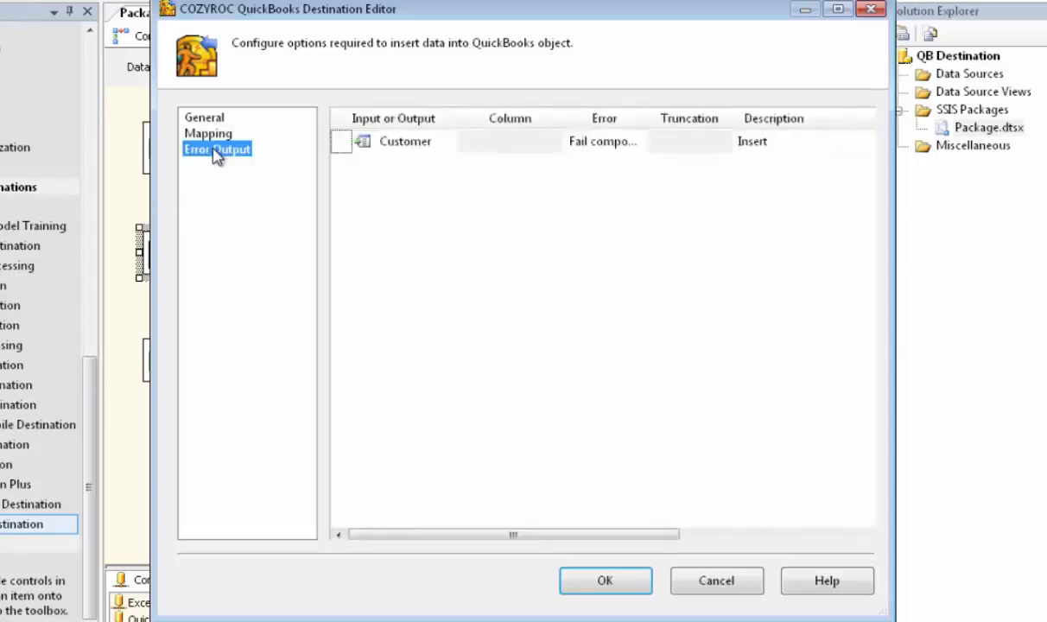
{"action": "left_click", "coordinate": [570, 141]}
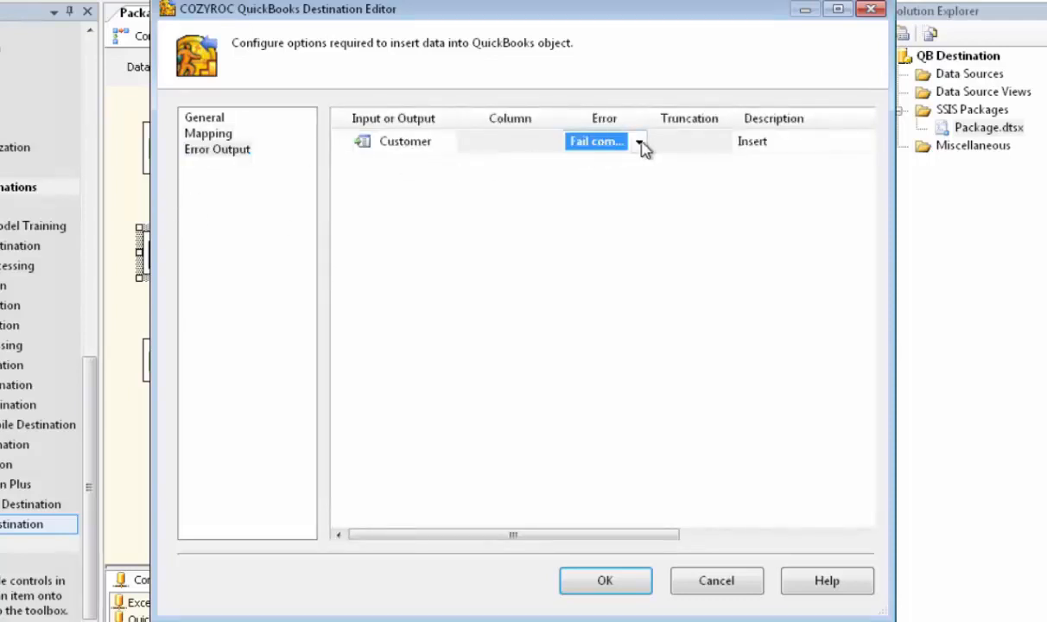
{"action": "left_click", "coordinate": [639, 143]}
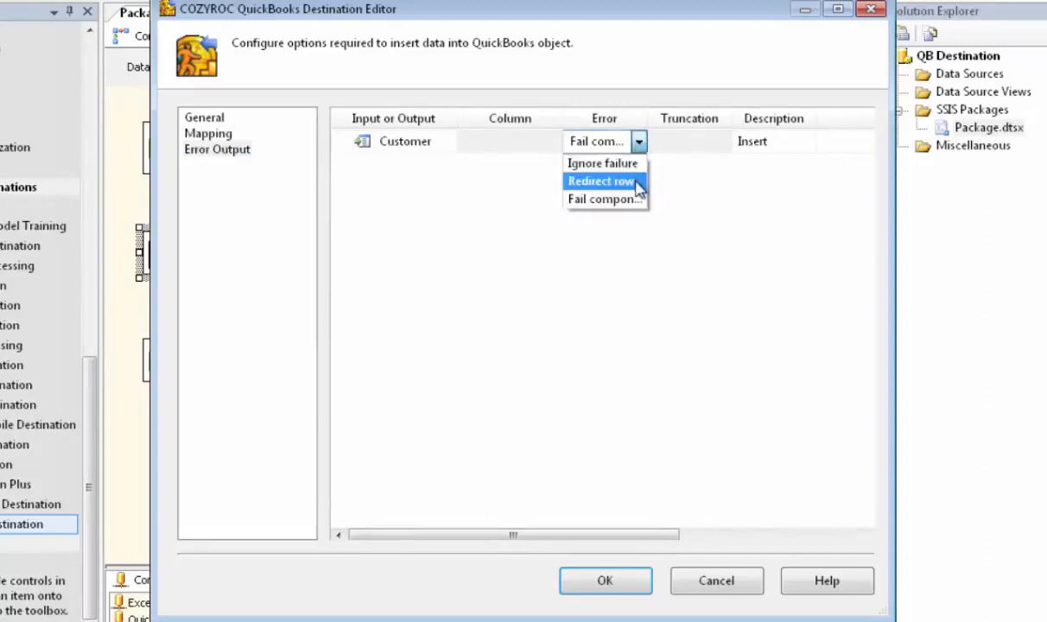
{"action": "left_click", "coordinate": [635, 181]}
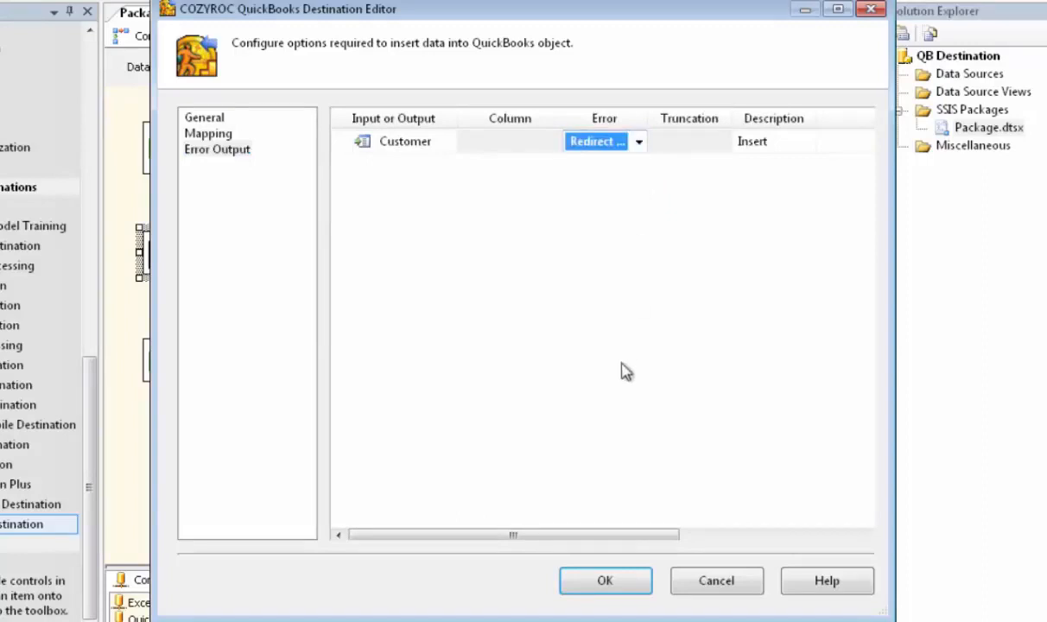
{"action": "left_click", "coordinate": [630, 583]}
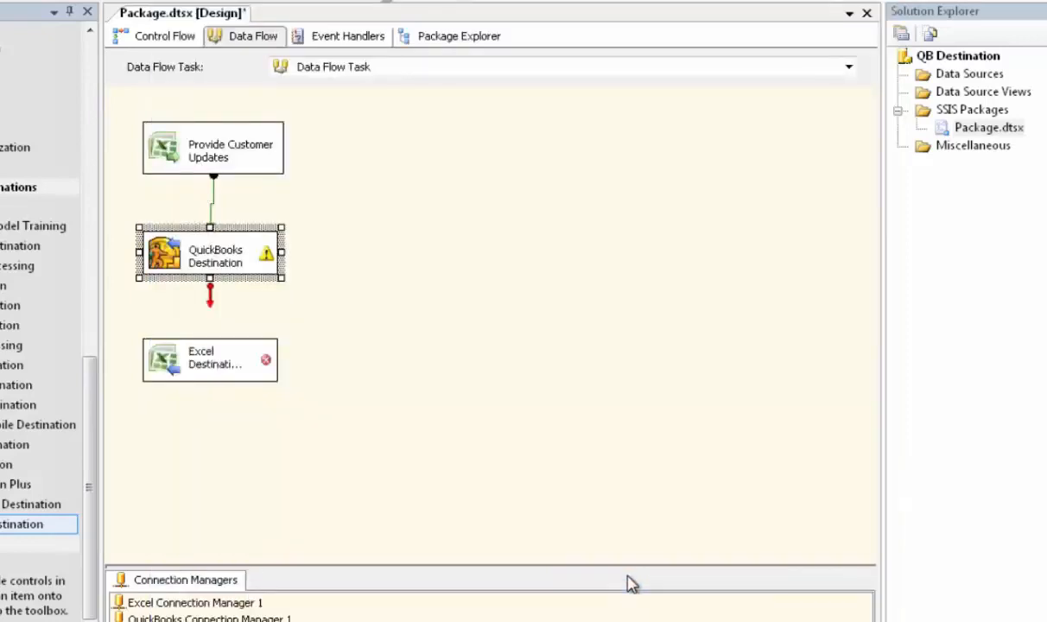
{"action": "left_click_drag", "start_coordinate": [213, 309], "coordinate": [212, 365]}
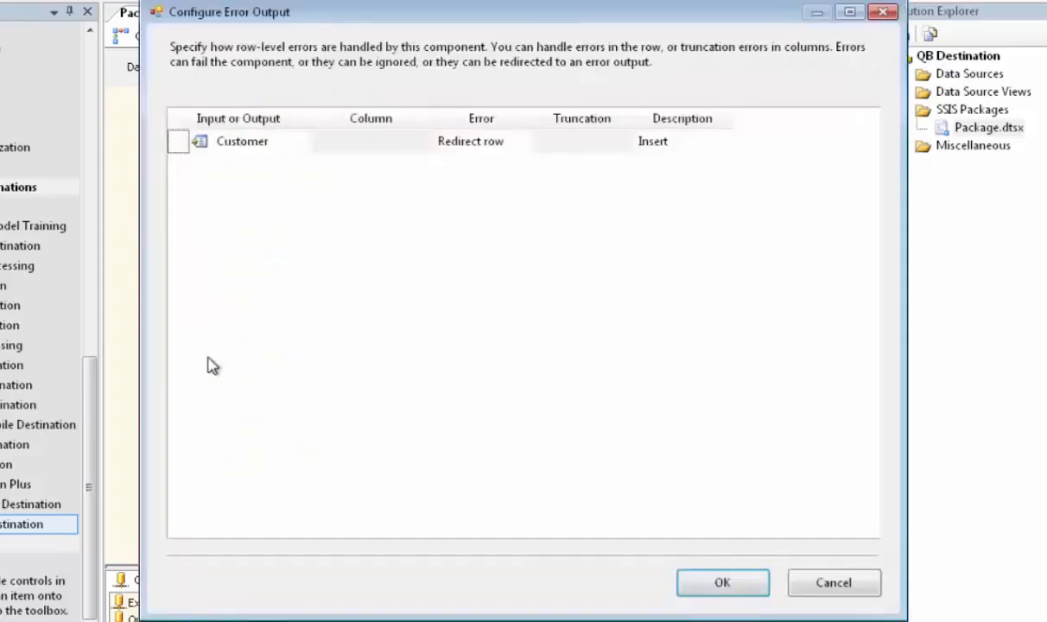
{"action": "left_click", "coordinate": [723, 582]}
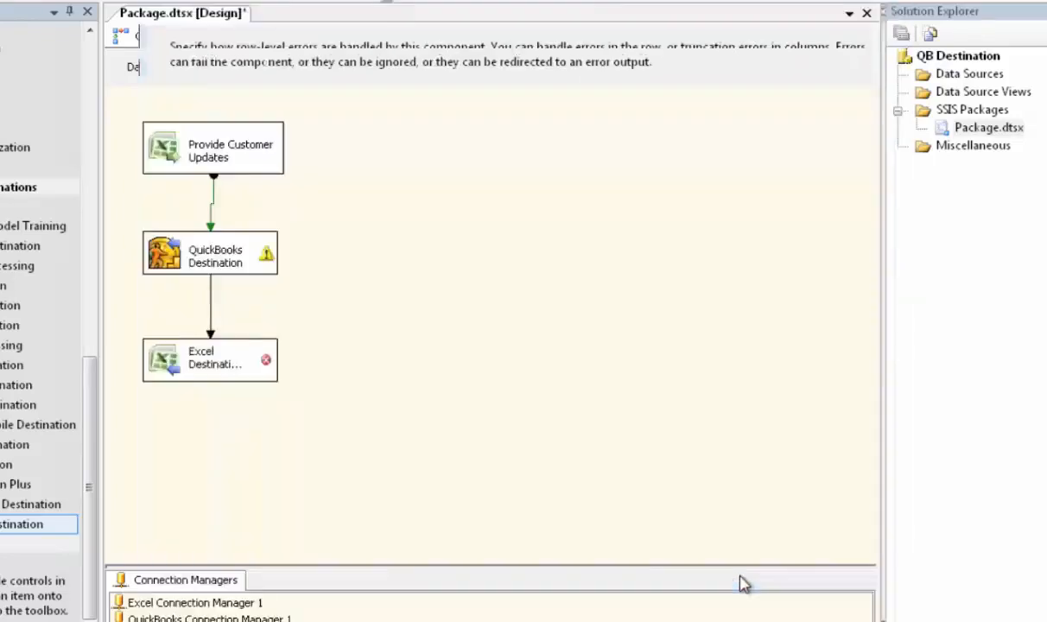
- Open the Excel destination's invalid column references, apply the Delete invalid column reference option to all selected rows, and accept
{"action": "left_click", "coordinate": [214, 368]}
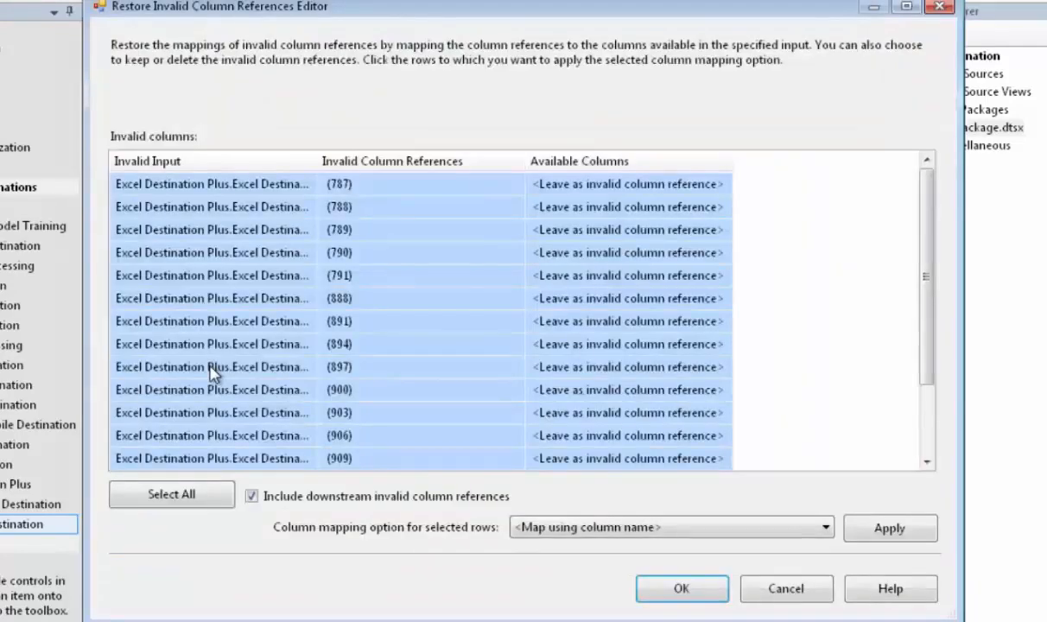
{"action": "left_click", "coordinate": [825, 527]}
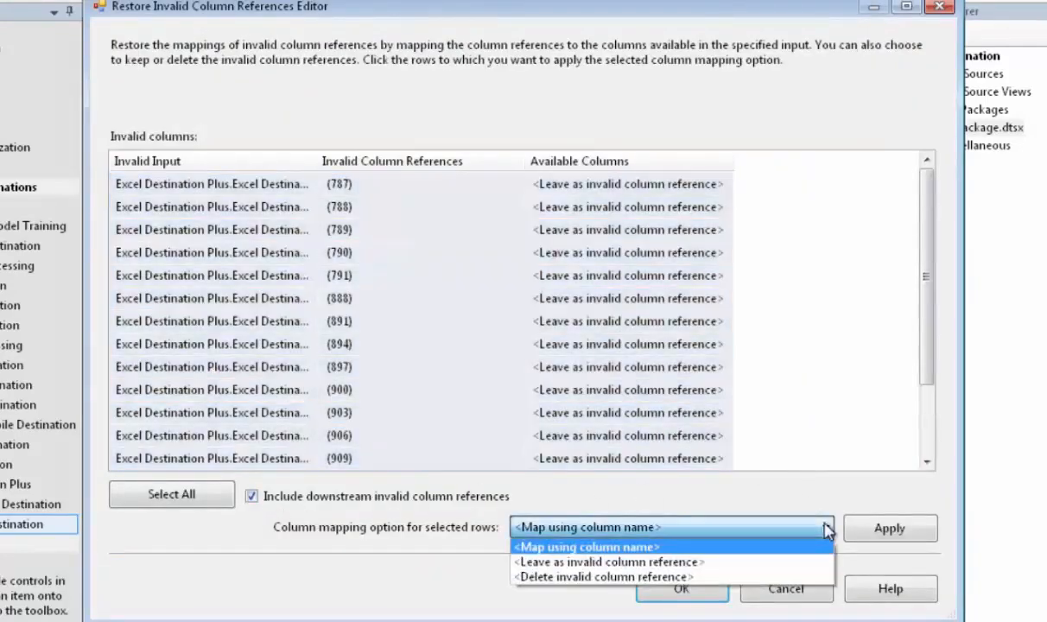
{"action": "left_click", "coordinate": [727, 576]}
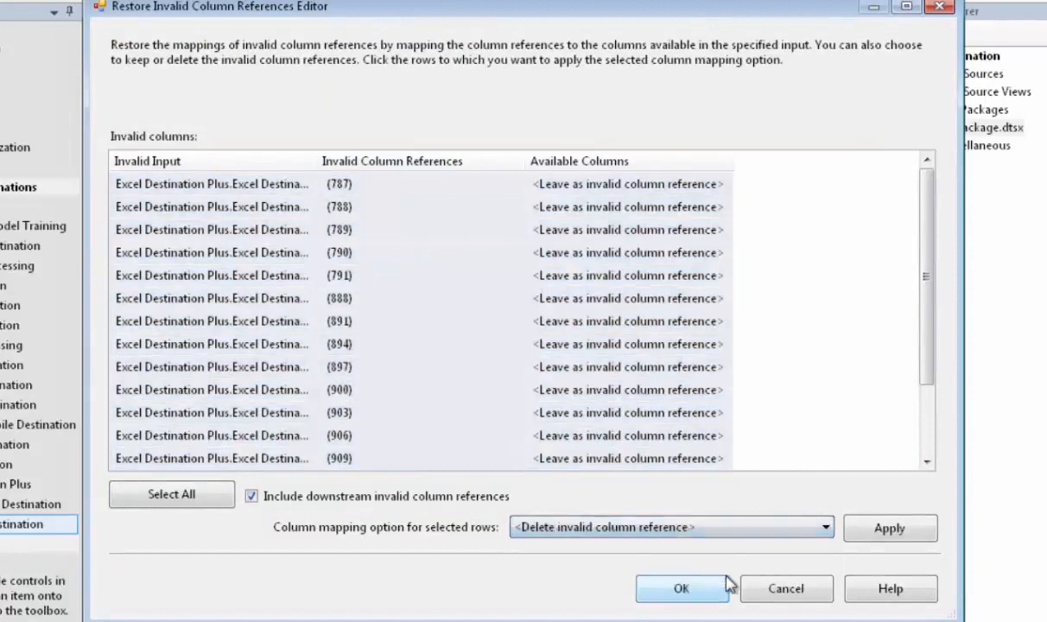
{"action": "left_click", "coordinate": [885, 533]}
{"action": "left_click", "coordinate": [683, 589]}
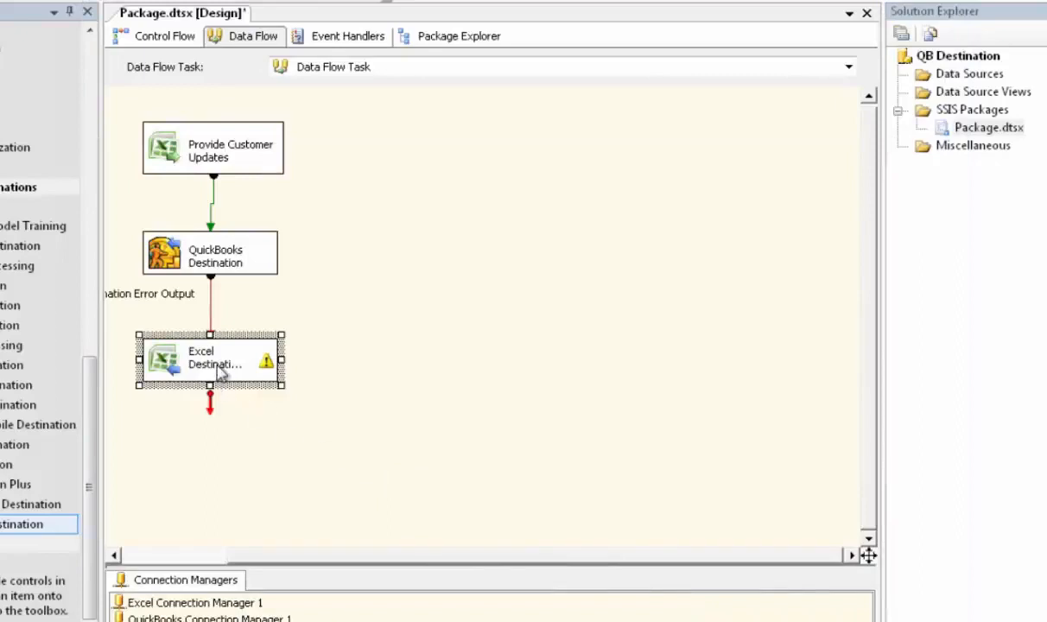
- Let the Excel destination fix itself automatically, review its input columns for the Error Output worksheet, and accept the settings
{"action": "double_click", "coordinate": [220, 369]}
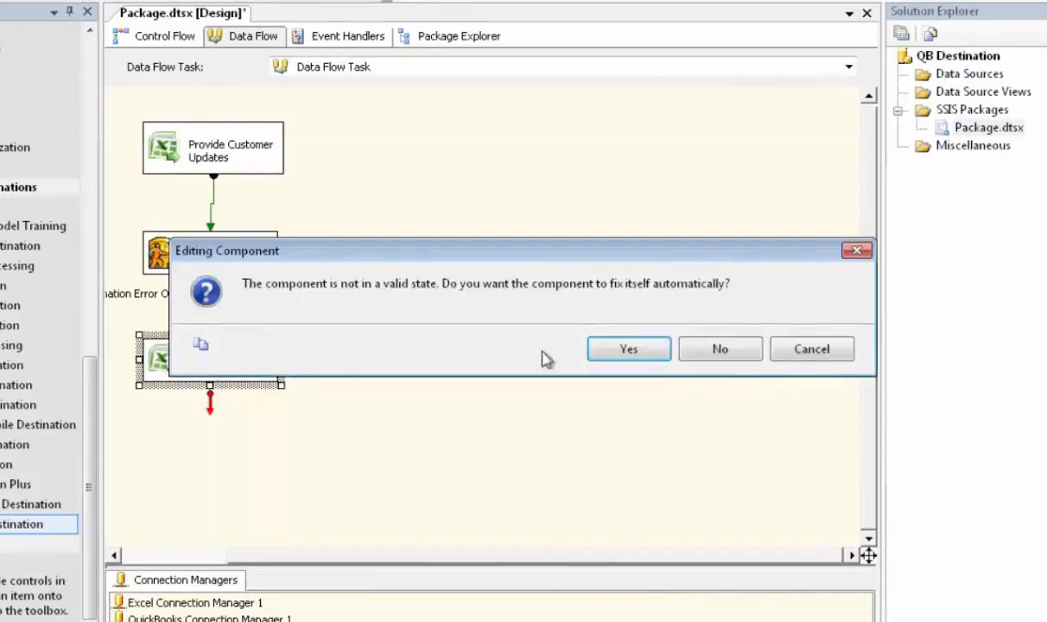
{"action": "left_click", "coordinate": [629, 349]}
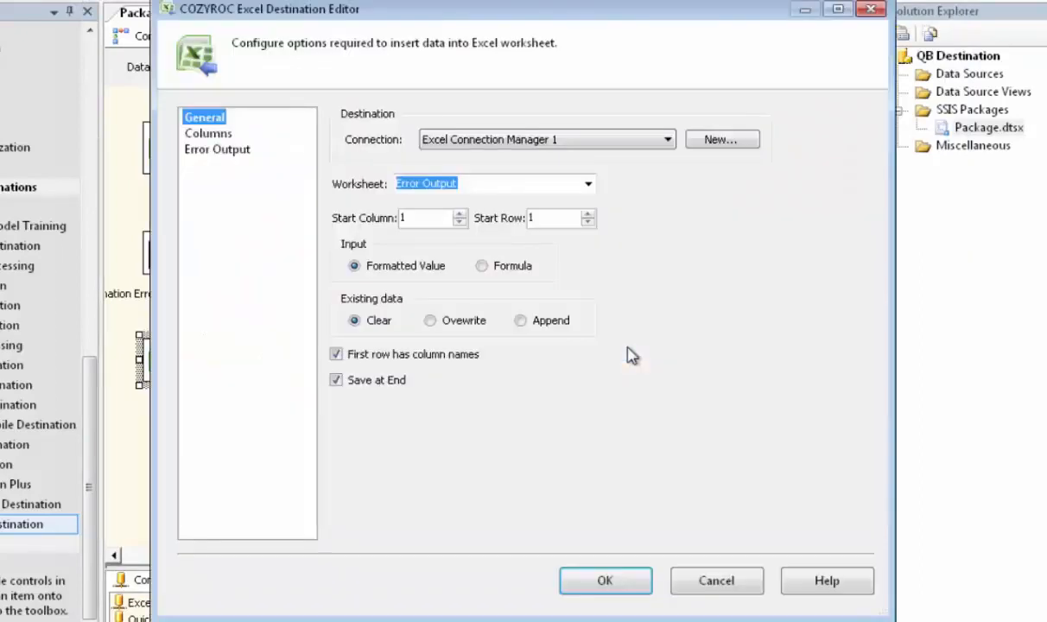
{"action": "left_click", "coordinate": [209, 134]}
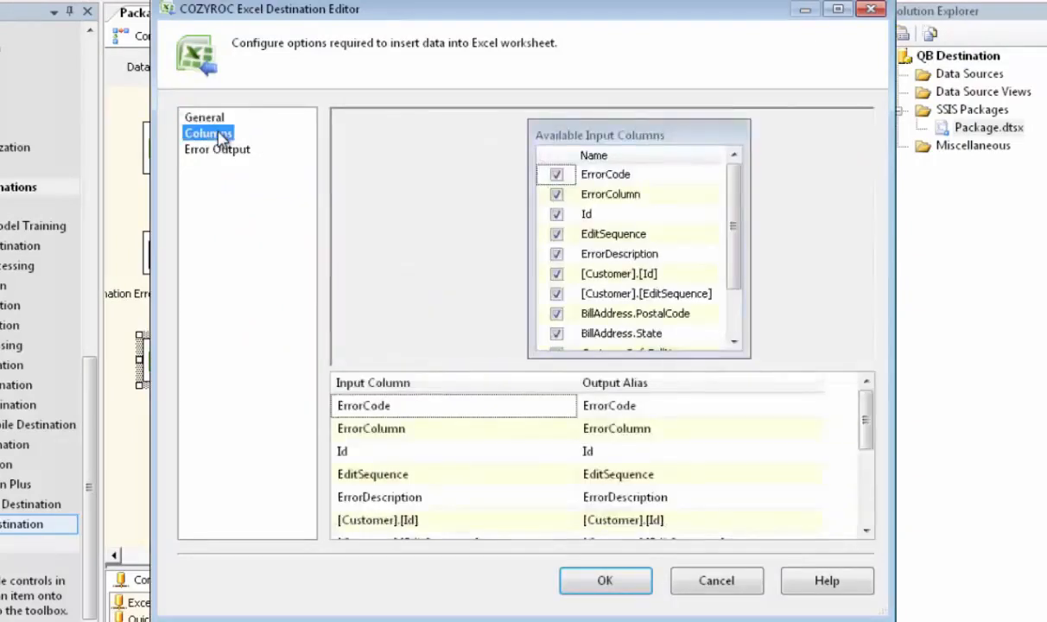
{"action": "left_click_drag", "start_coordinate": [737, 258], "coordinate": [734, 227]}
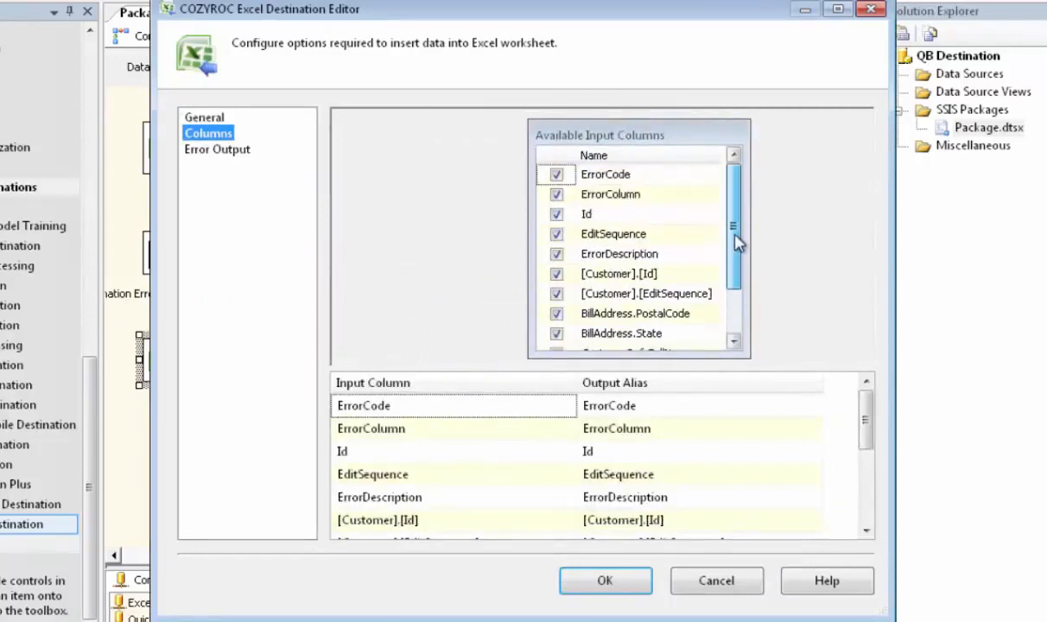
{"action": "left_click", "coordinate": [606, 582]}
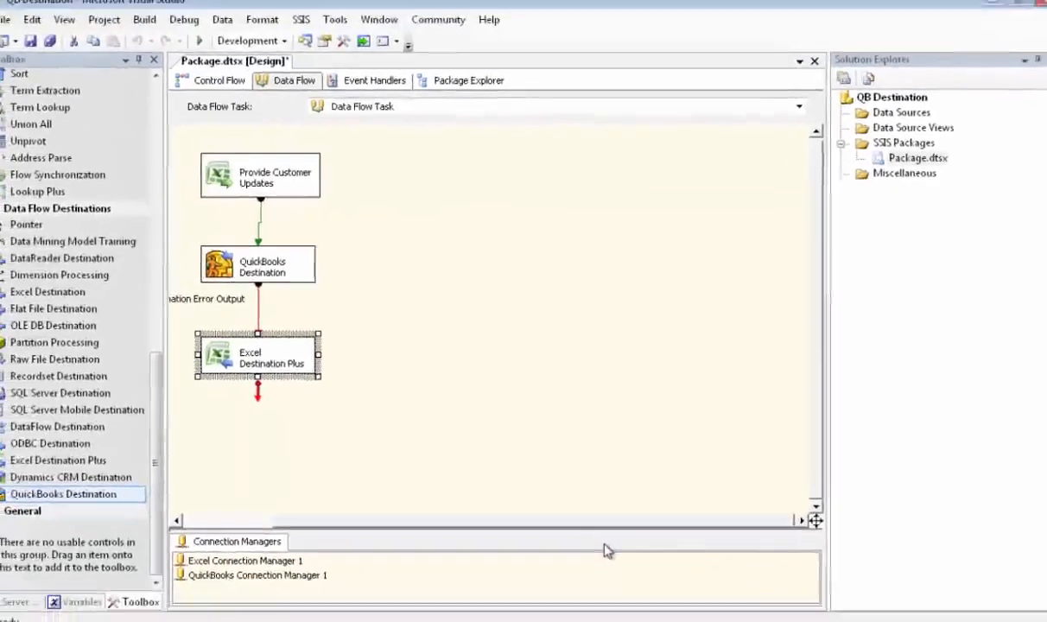
- Run the package, return to design mode, and review the execution results through to the end of the log
{"action": "left_click", "coordinate": [209, 49]}
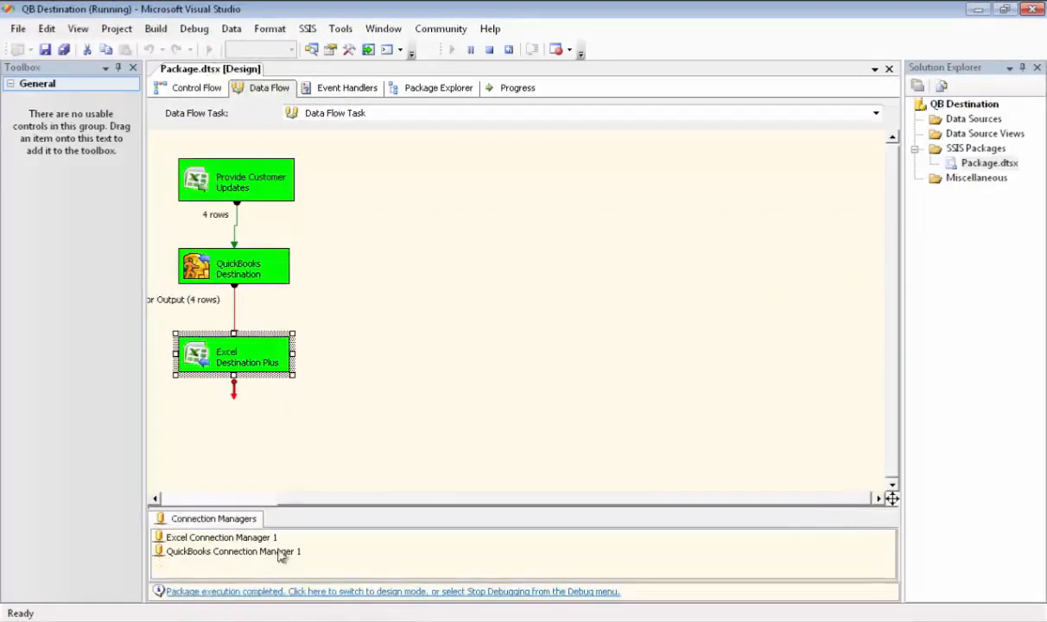
{"action": "left_click", "coordinate": [276, 593]}
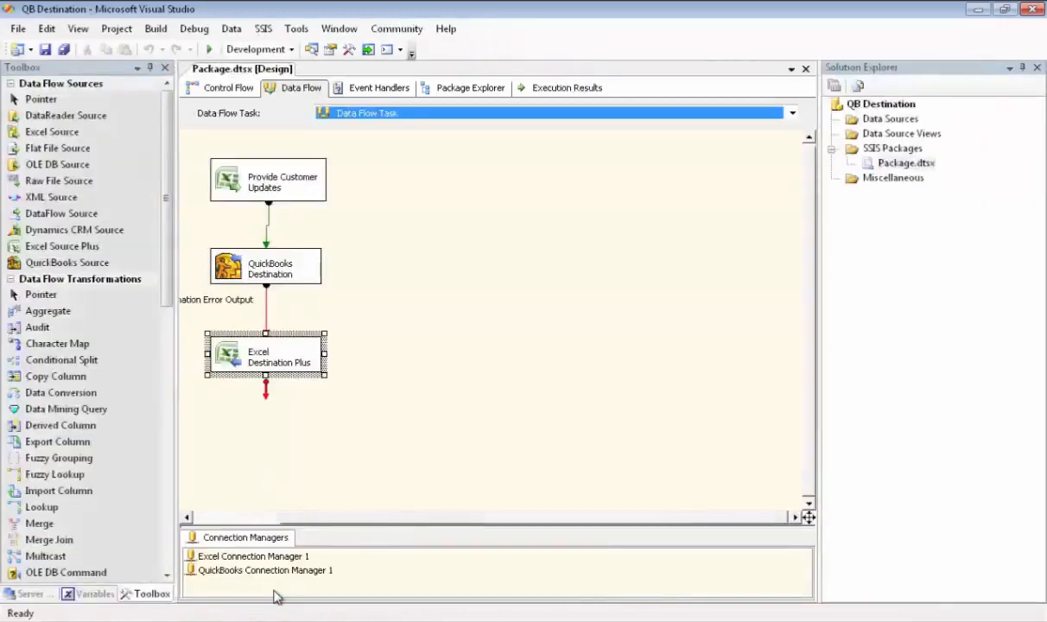
{"action": "left_click", "coordinate": [560, 90]}
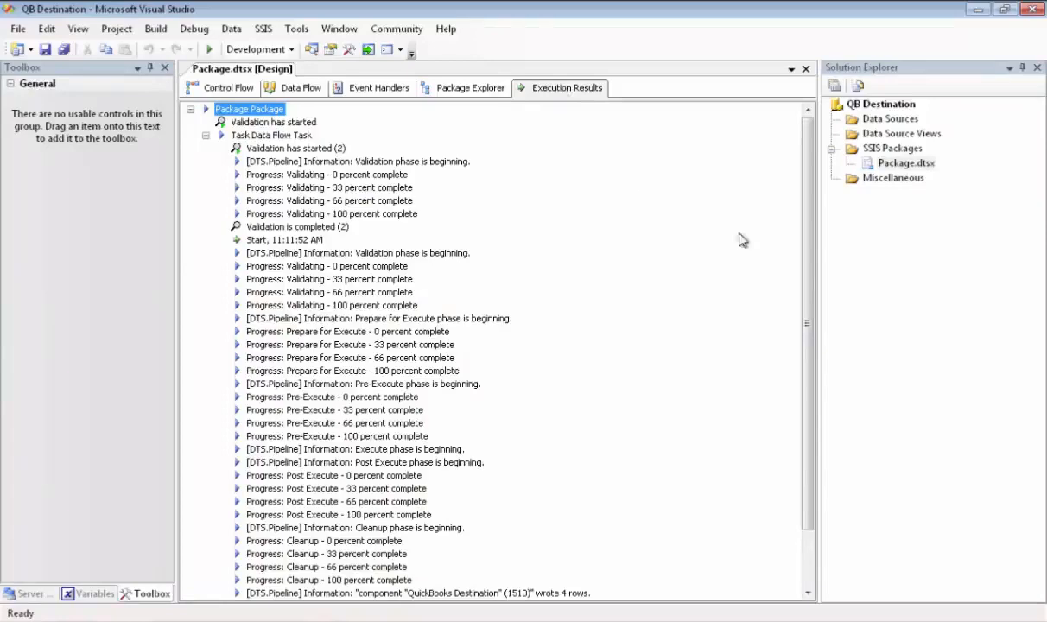
{"action": "left_click_drag", "start_coordinate": [812, 271], "coordinate": [816, 322]}
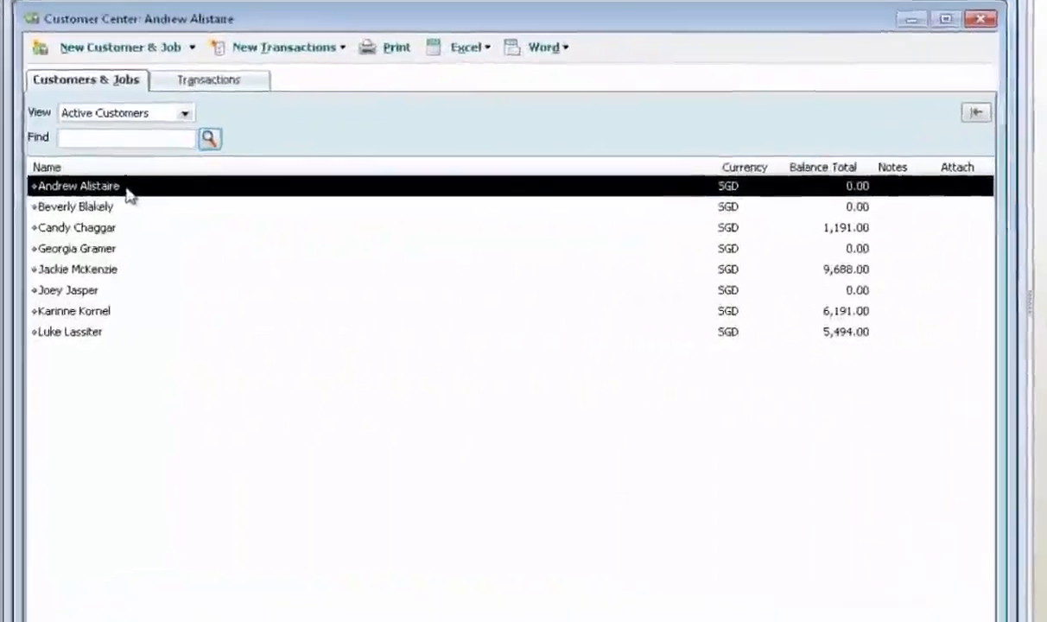
- In the QuickBooks customer list, open the first two customers' records in turn to check their billing and shipping addresses
{"action": "double_click", "coordinate": [126, 190]}
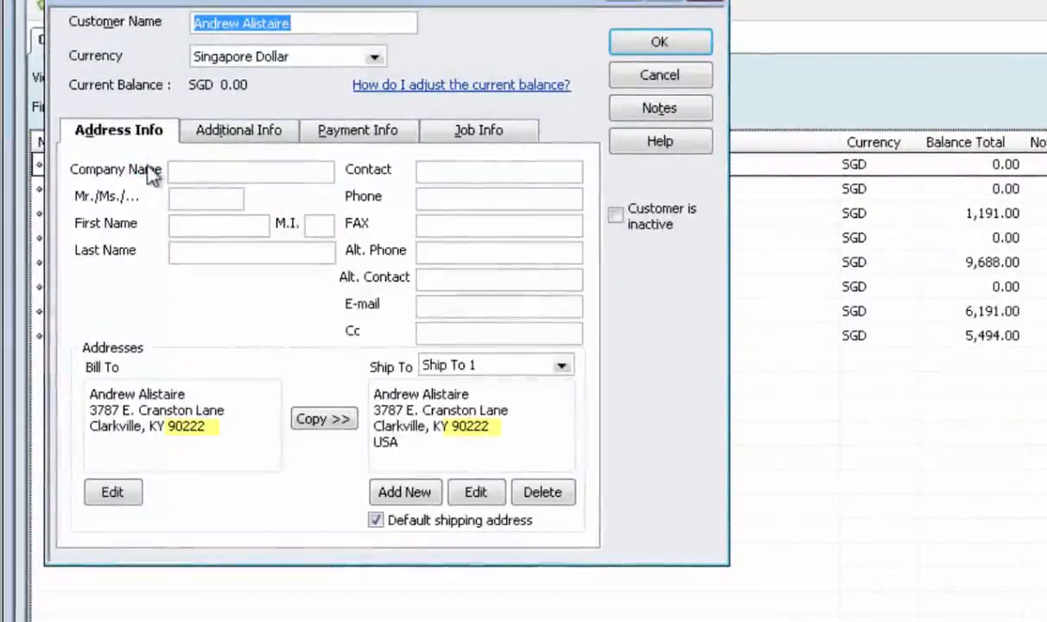
{"action": "left_click", "coordinate": [678, 39]}
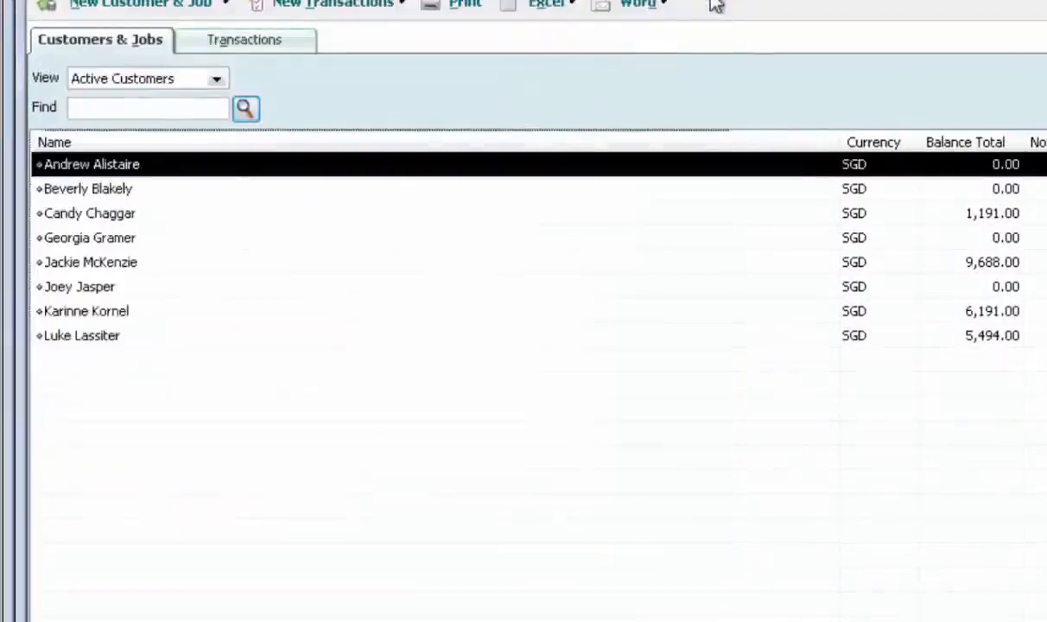
{"action": "double_click", "coordinate": [127, 190]}
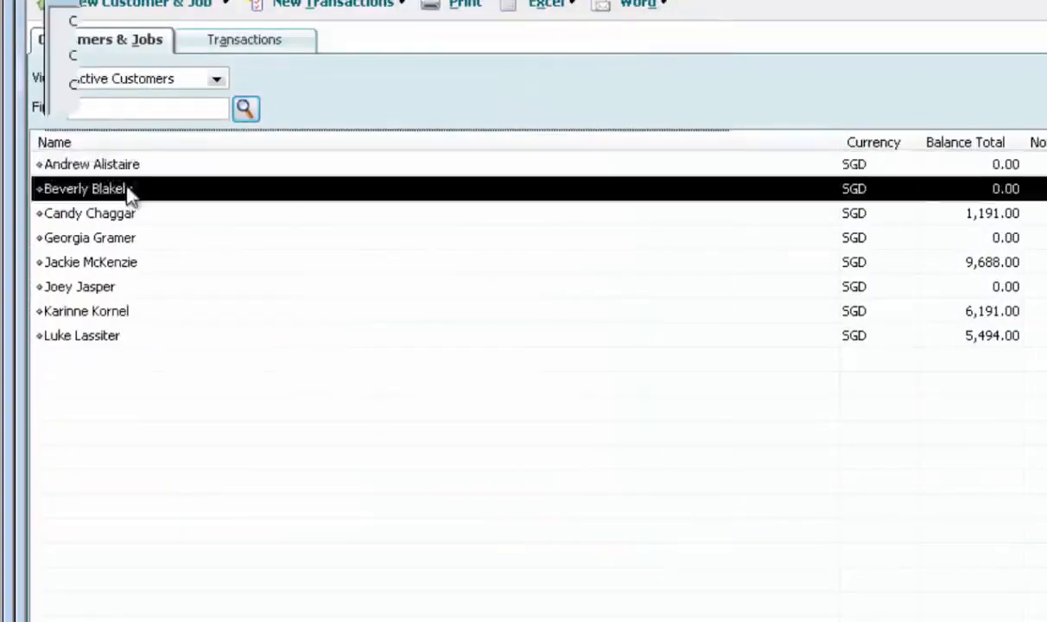